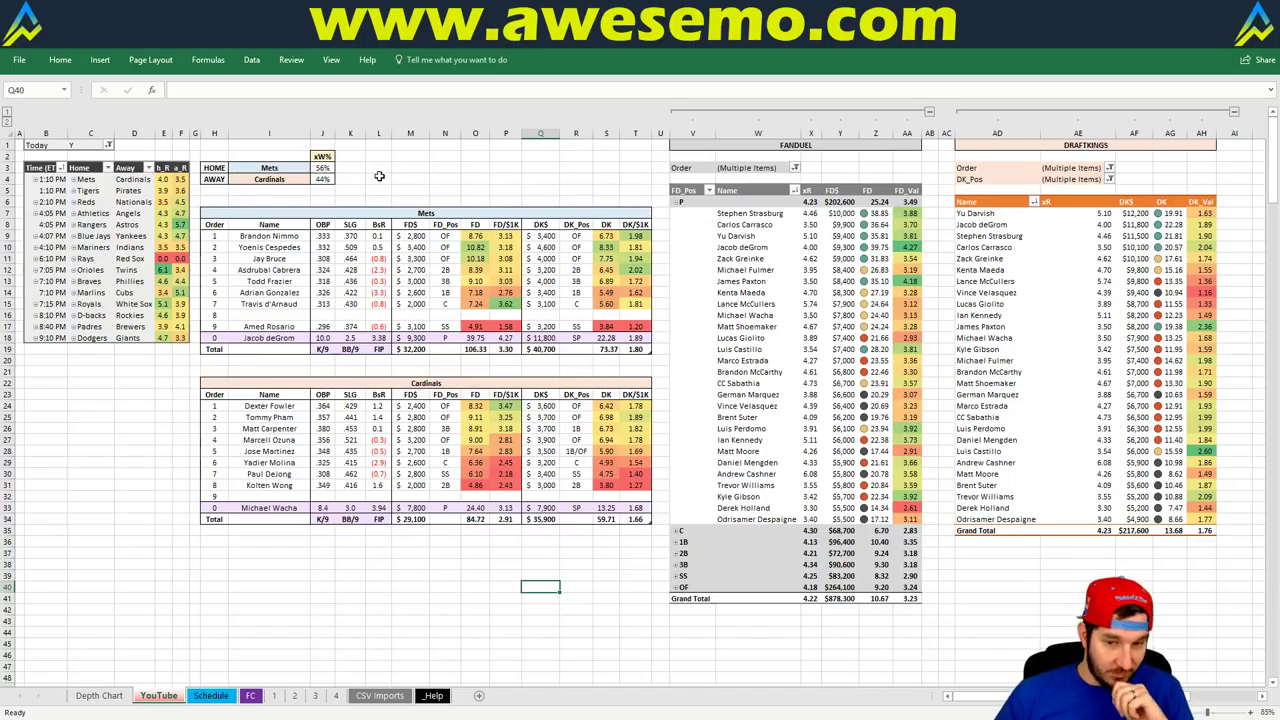
# Step: Review the FanDuel projections of James Paxton and Jacob deGrom, and deGrom's DraftKings value
pyautogui.click(866, 282)
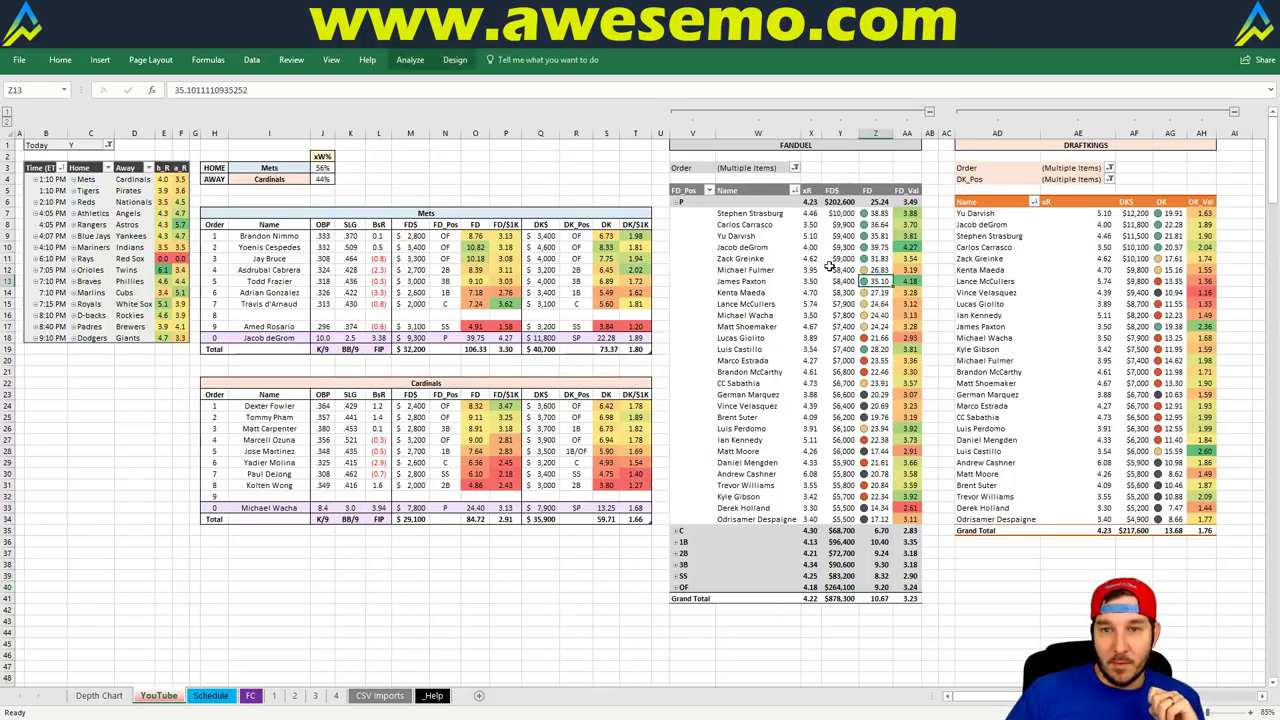
pyautogui.click(900, 247)
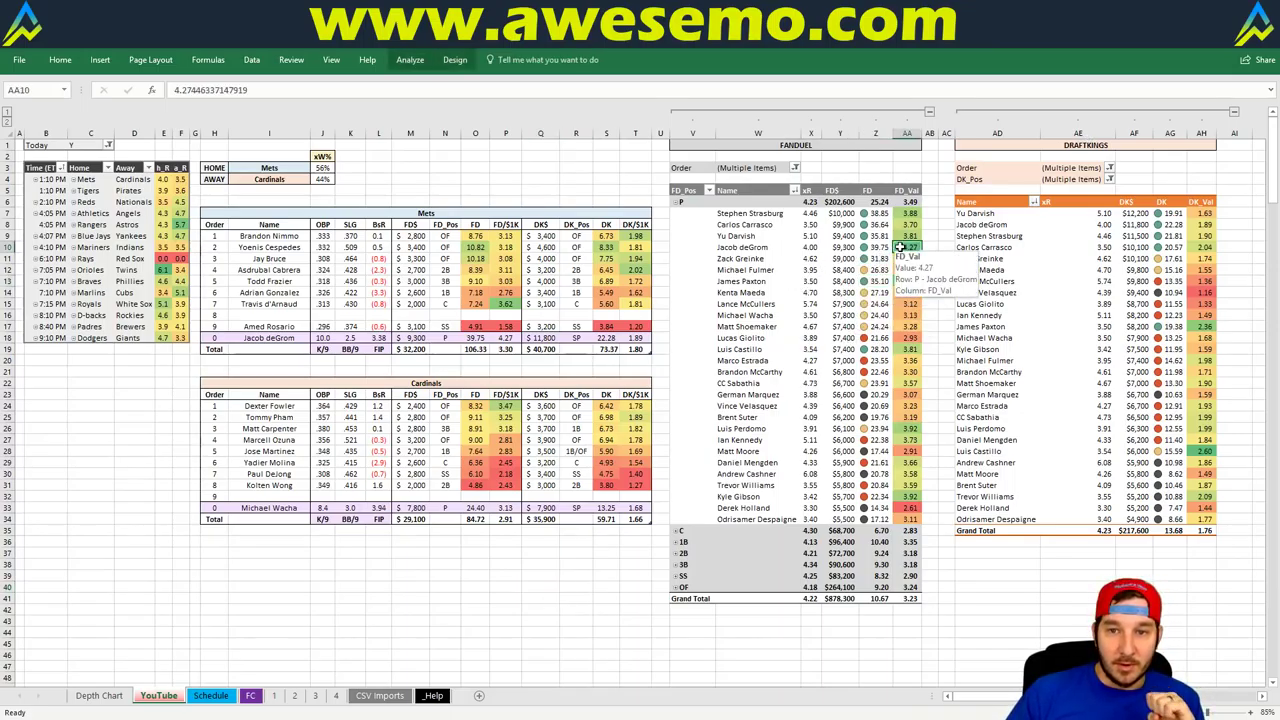
pyautogui.click(834, 247)
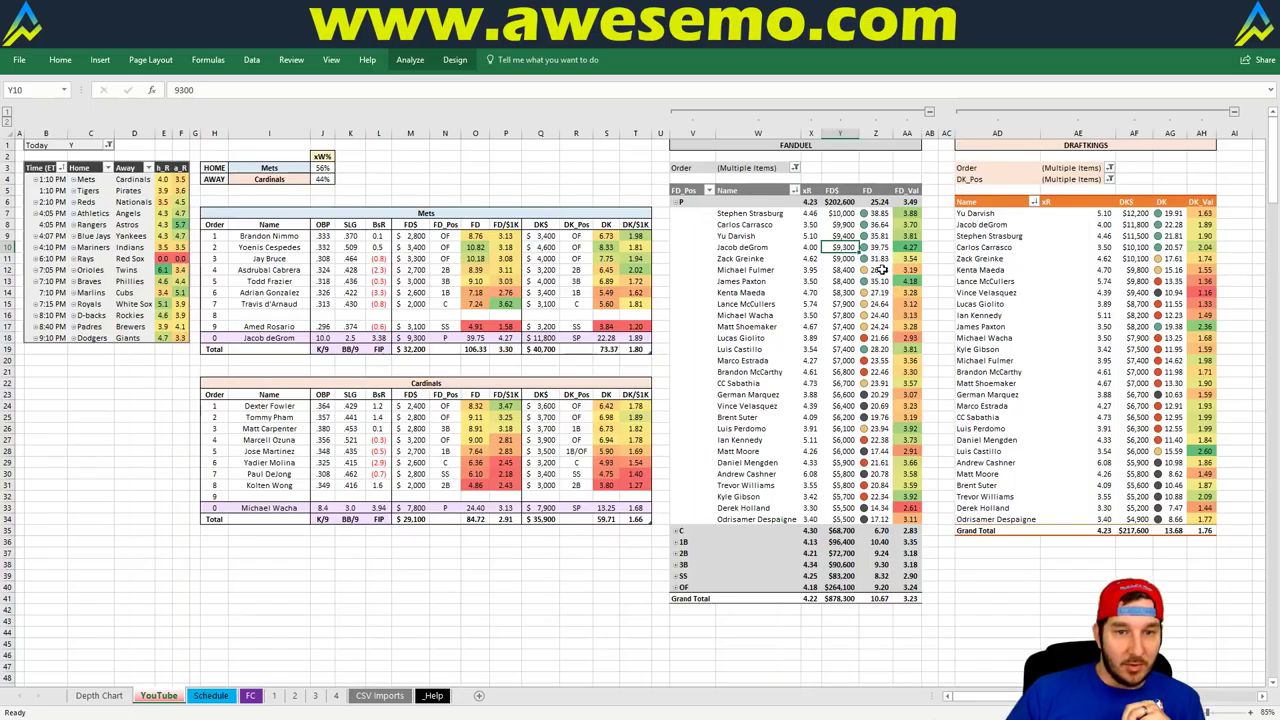
pyautogui.click(888, 247)
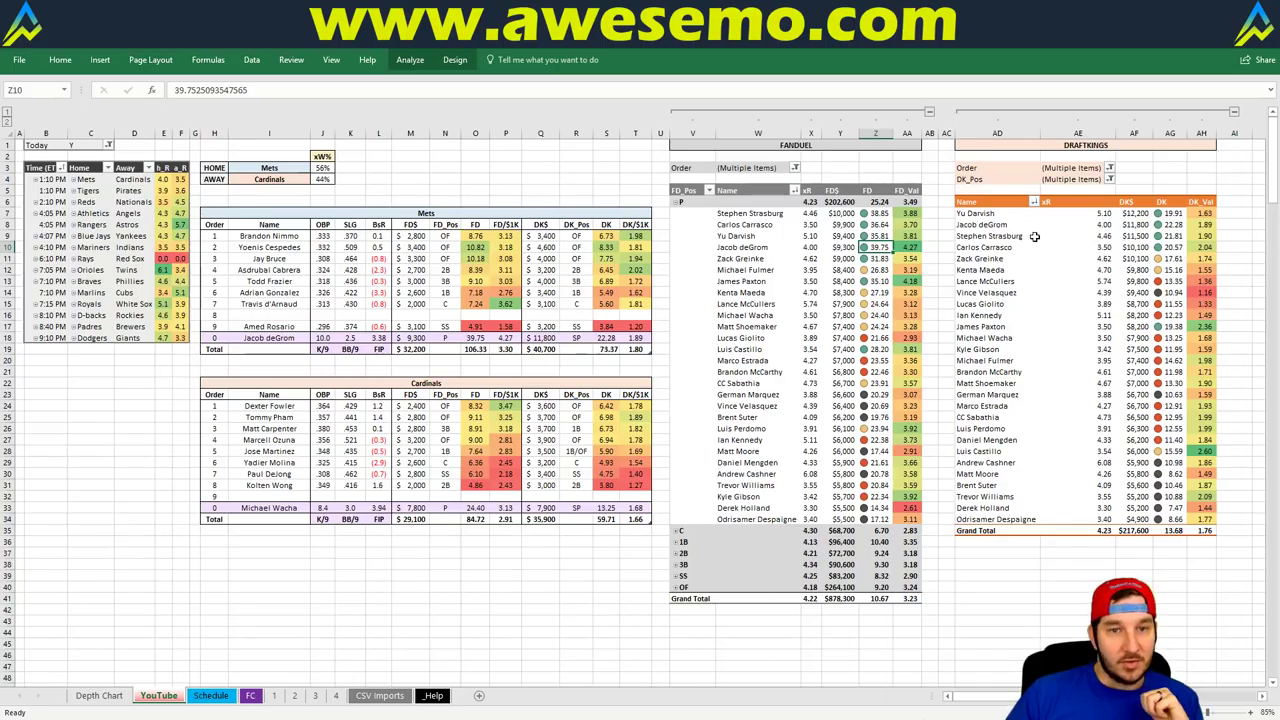
pyautogui.click(1195, 225)
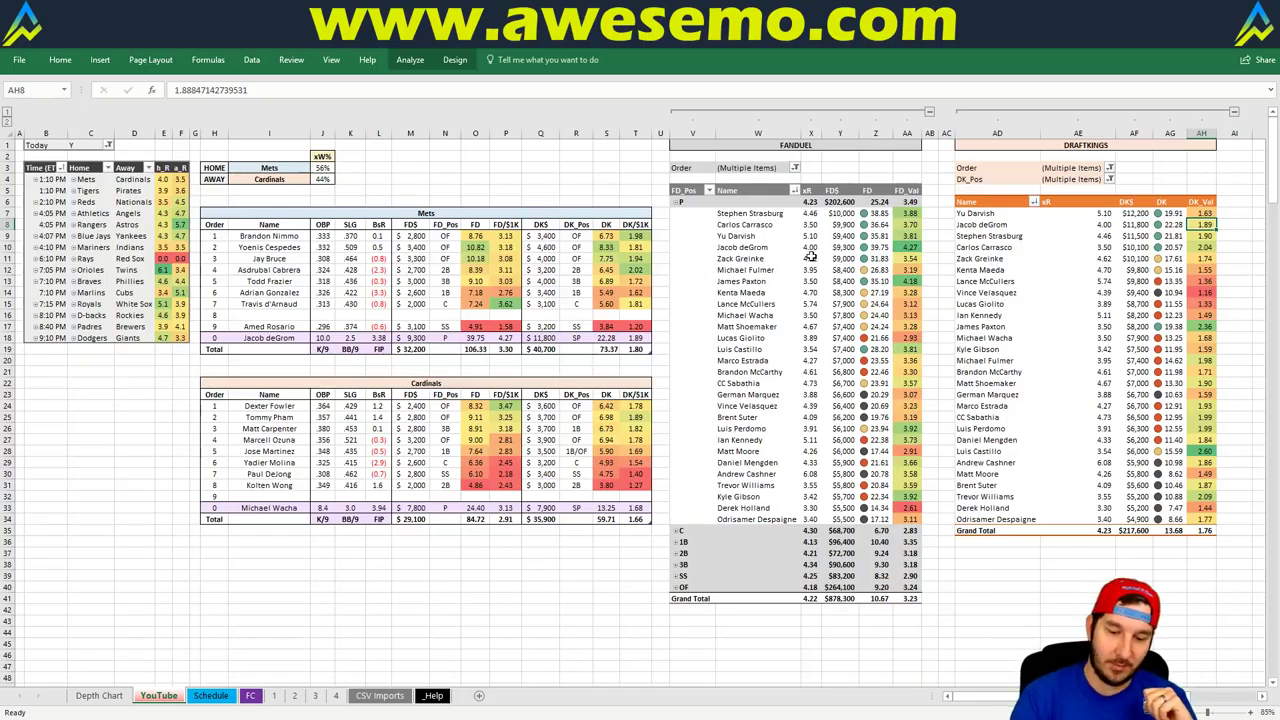
pyautogui.moveTo(811, 256)
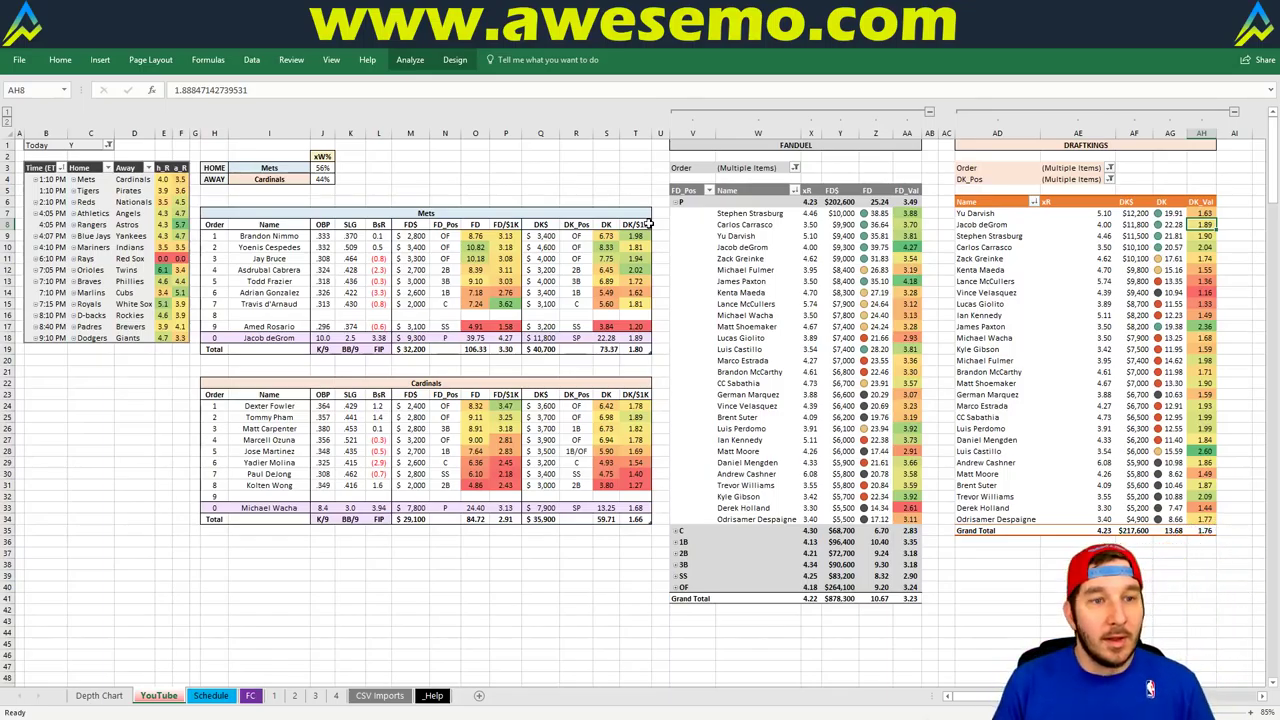
# Step: Load the Tigers matchup by setting the home team to Tigers, and select Michael Fulmer in the DraftKings pitcher list
pyautogui.click(277, 167)
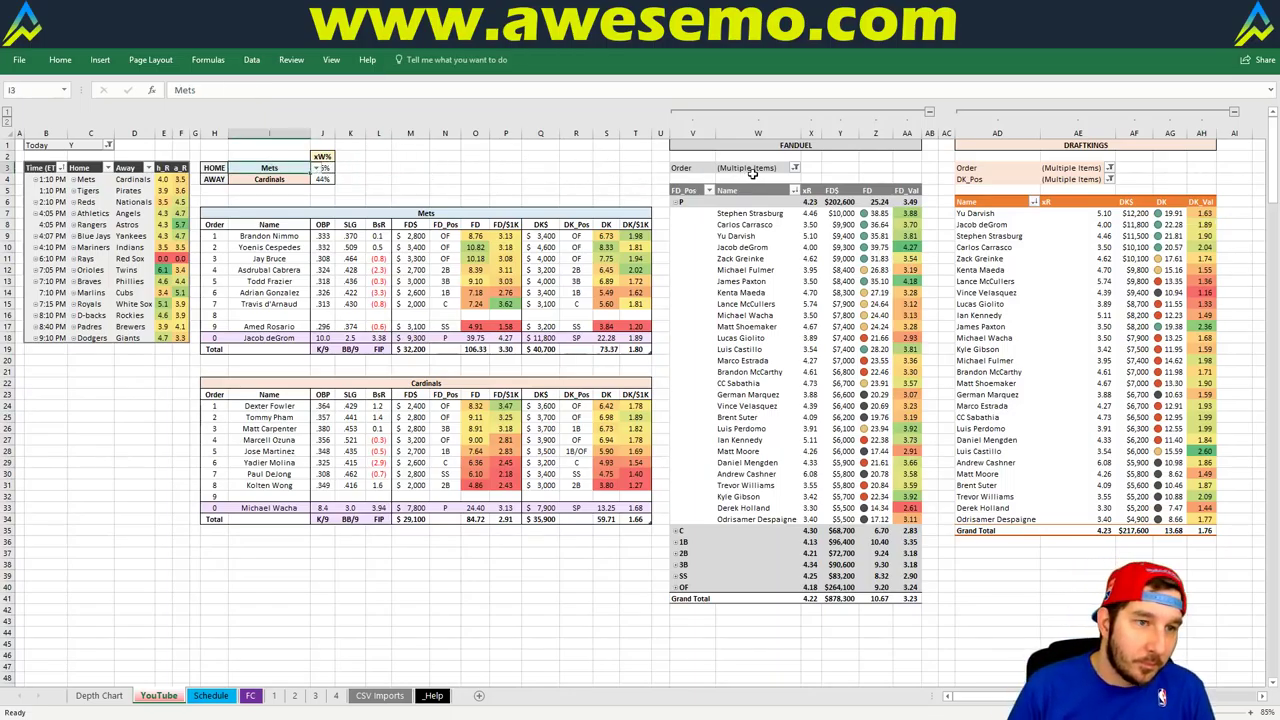
pyautogui.write('Tigers')
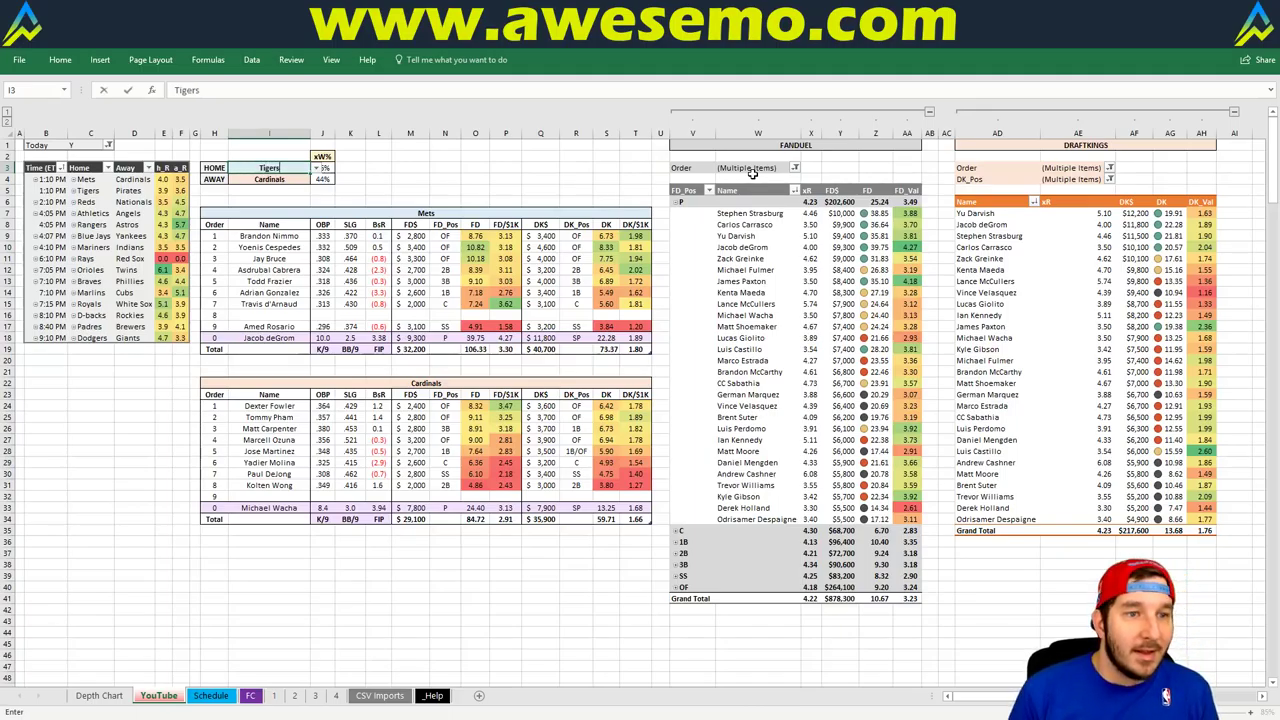
pyautogui.press('Return')
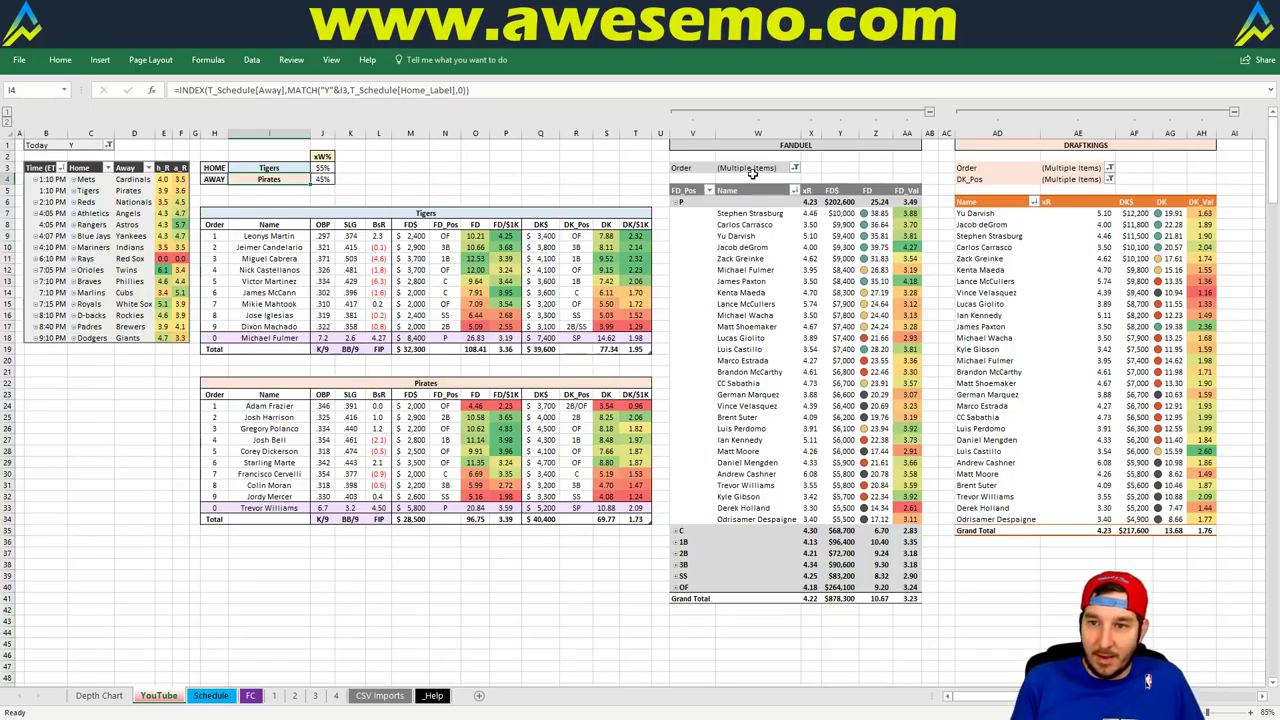
pyautogui.click(1004, 362)
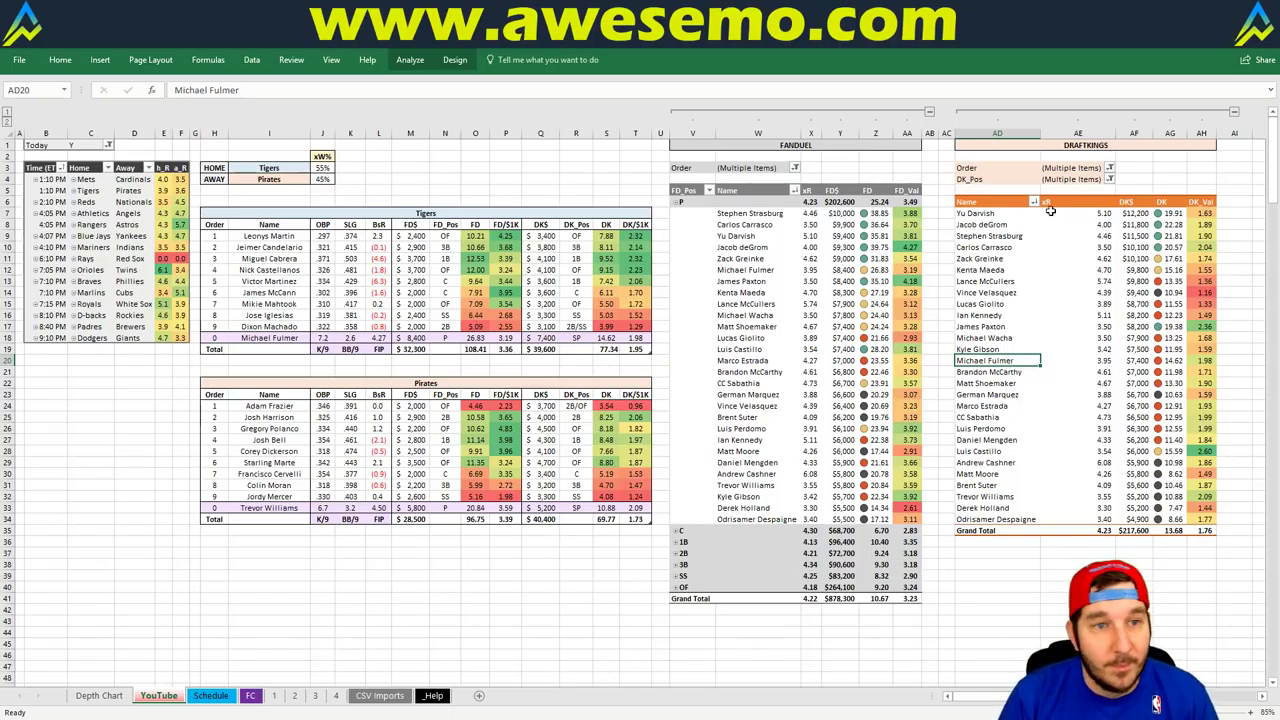
# Step: Change the home team to Reds to load their matchup's lineups
pyautogui.click(263, 166)
pyautogui.write('Reds')
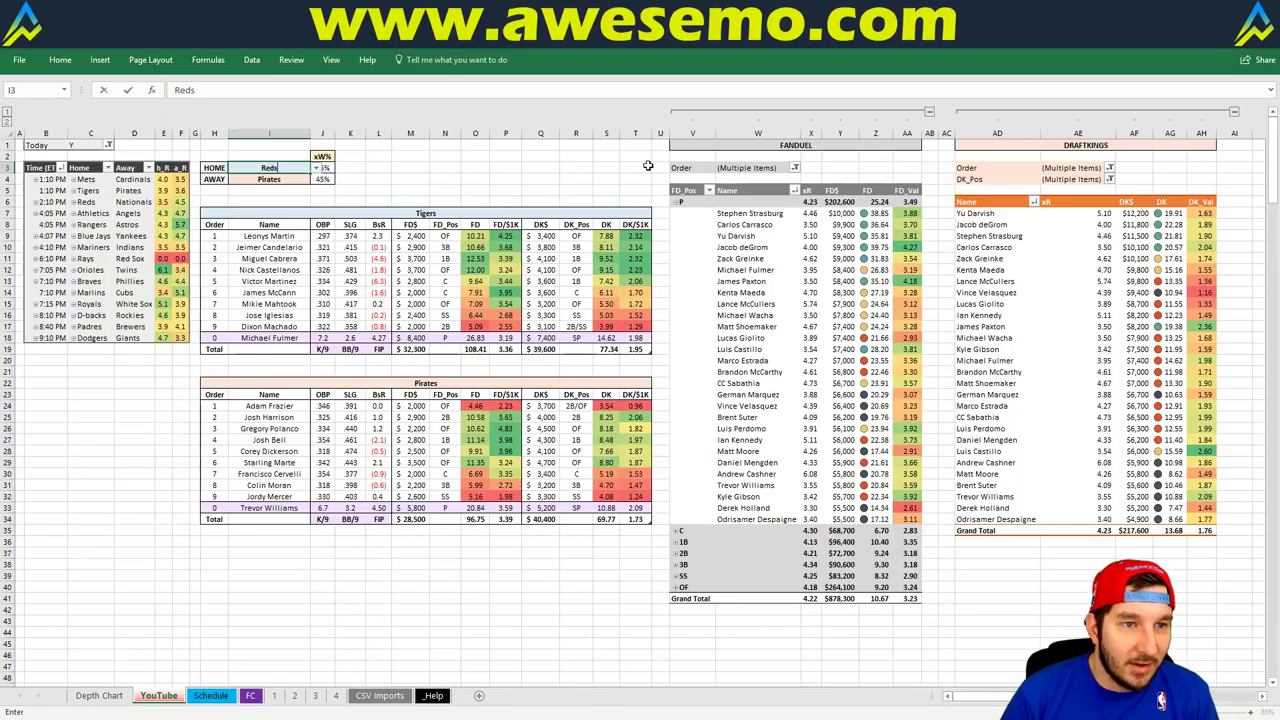
pyautogui.press('Return')
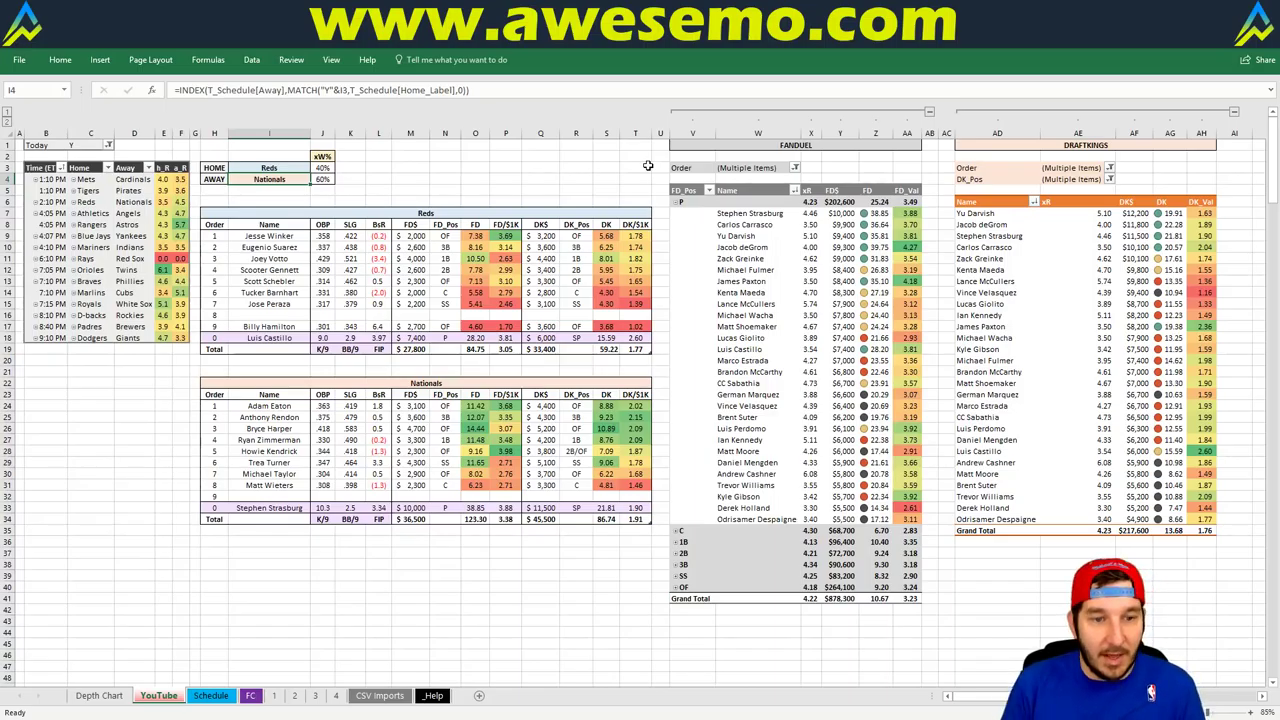
# Step: Switch the matchup view to the Athletics game by entering Athletics as the home team
pyautogui.click(268, 166)
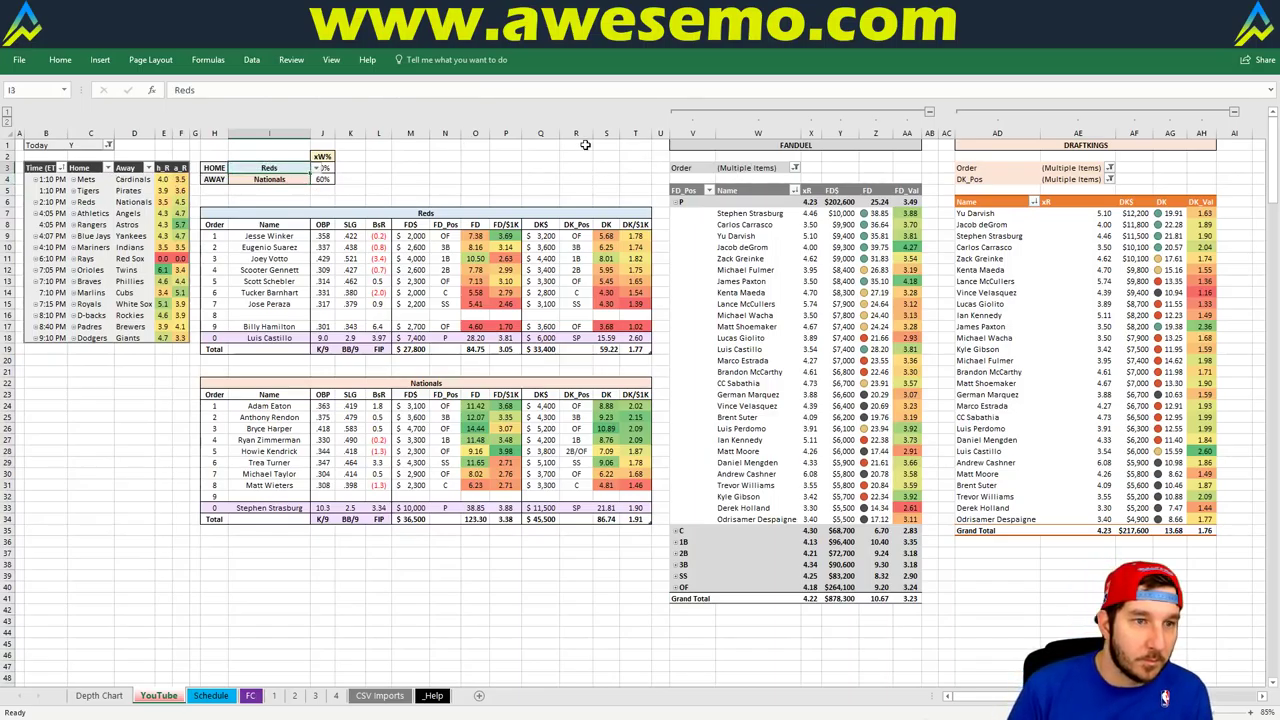
pyautogui.write('Athe')
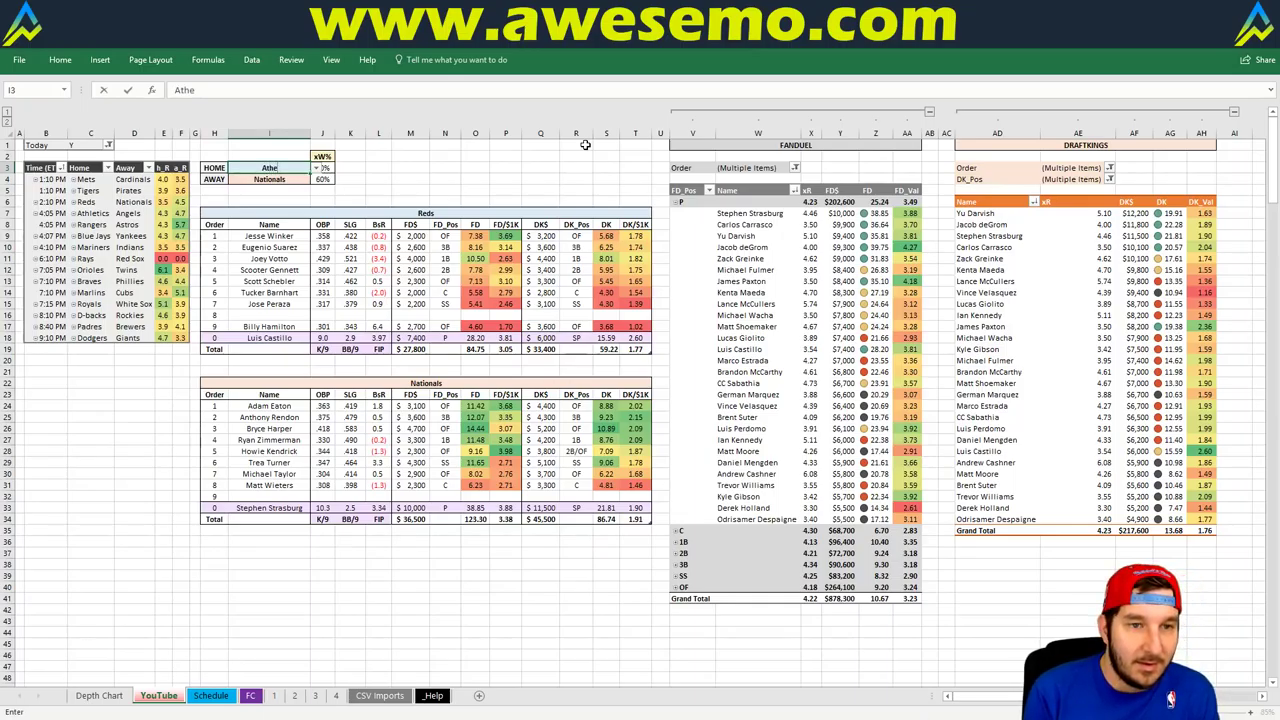
pyautogui.press('BackSpace')
pyautogui.write('letics')
pyautogui.press('Return')
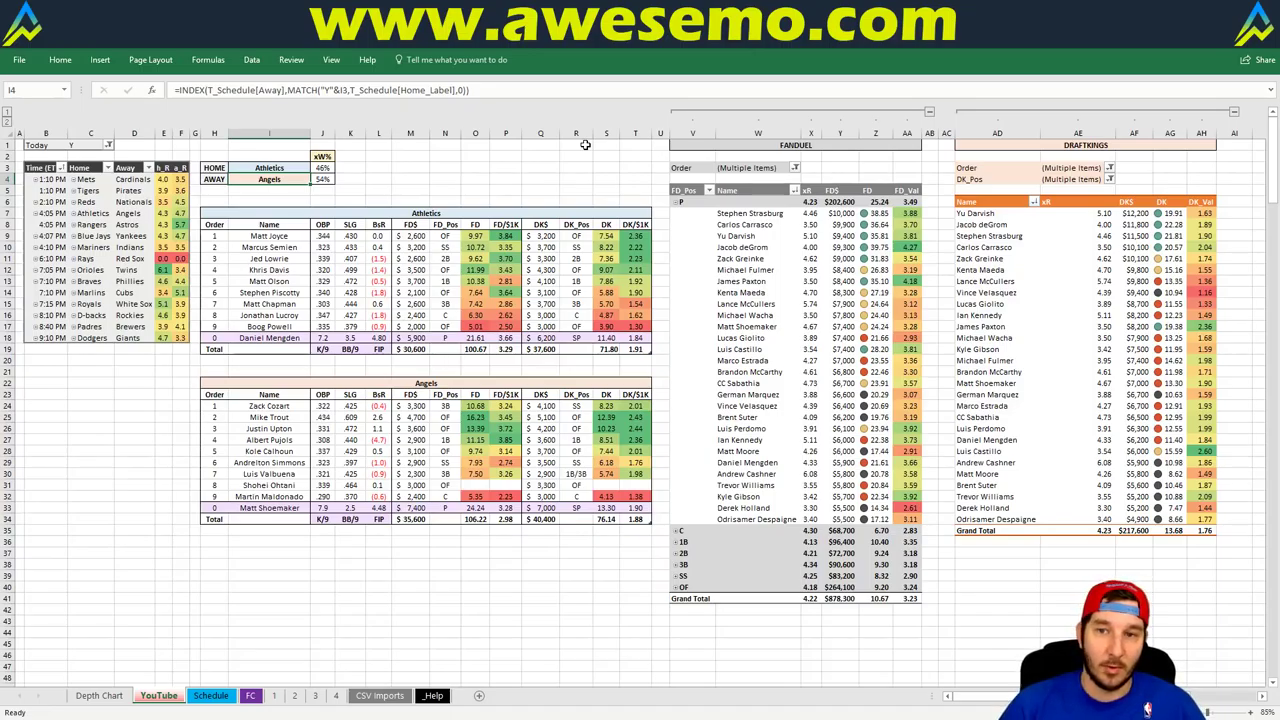
# Step: Enter Rangers as the home team to show the projections for their game
pyautogui.click(282, 167)
pyautogui.write('Rngers')
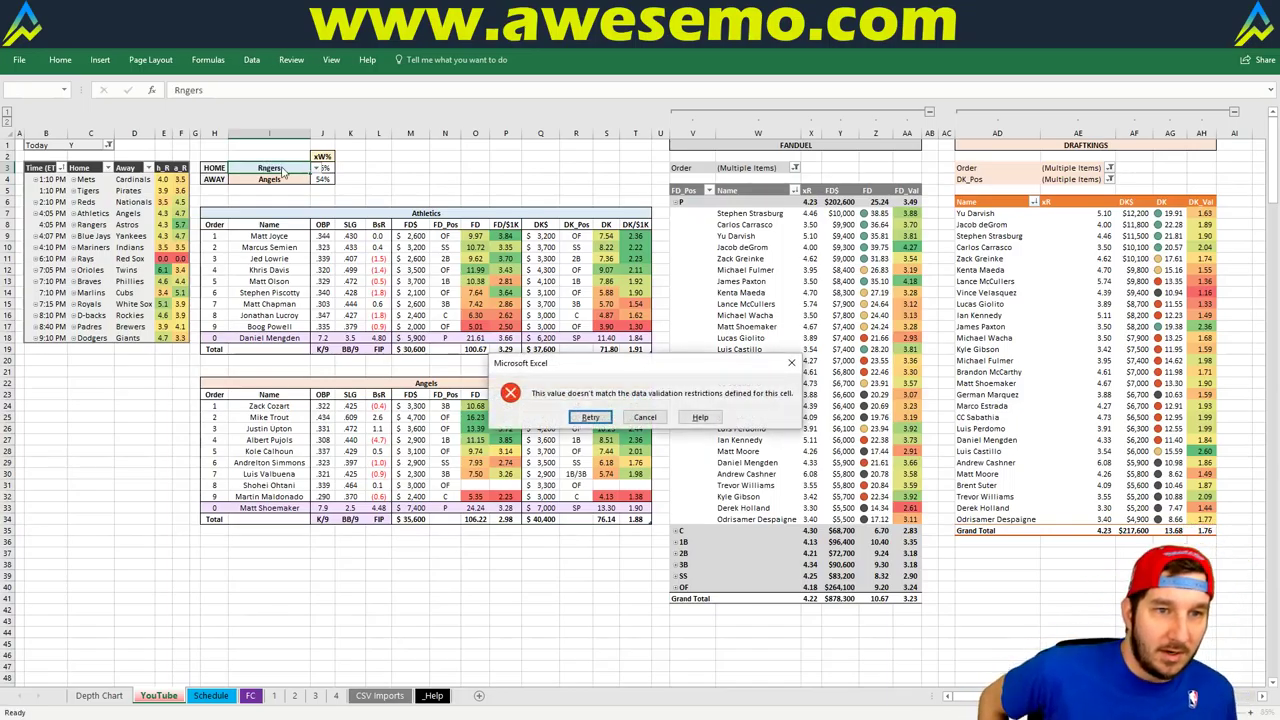
pyautogui.press('Return')
pyautogui.write('Ra')
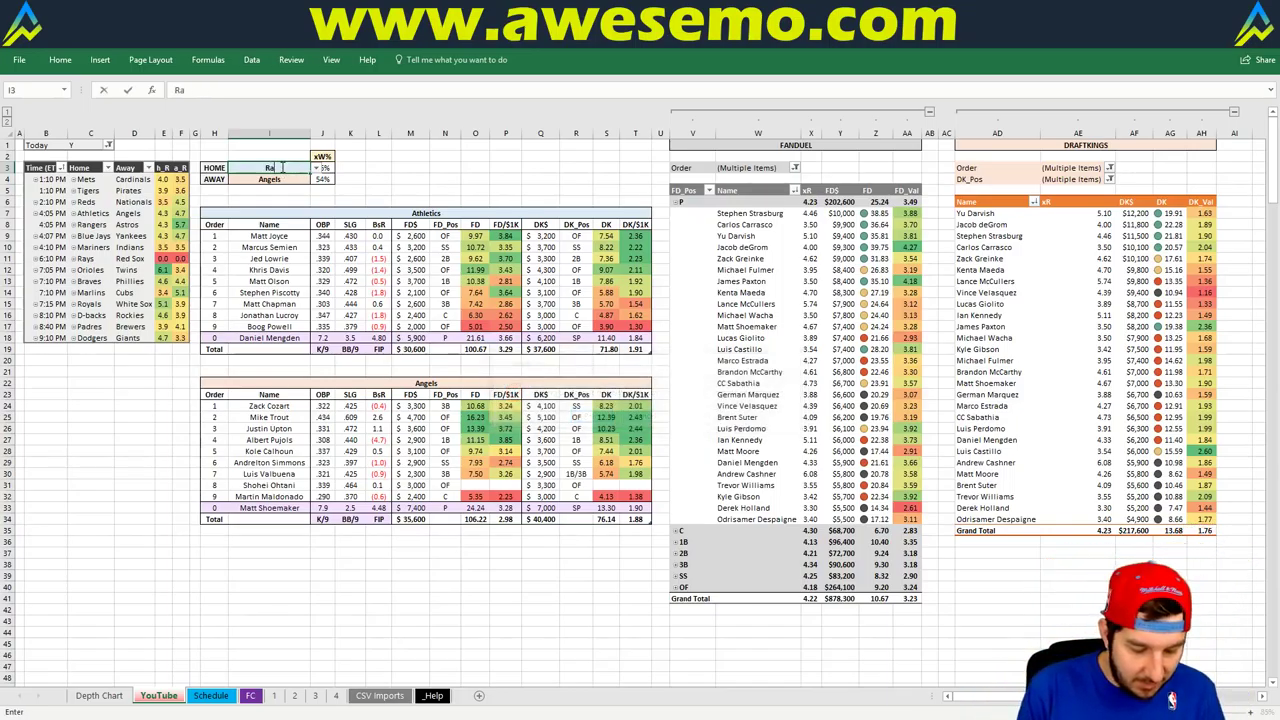
pyautogui.write('ngers')
pyautogui.press('Return')
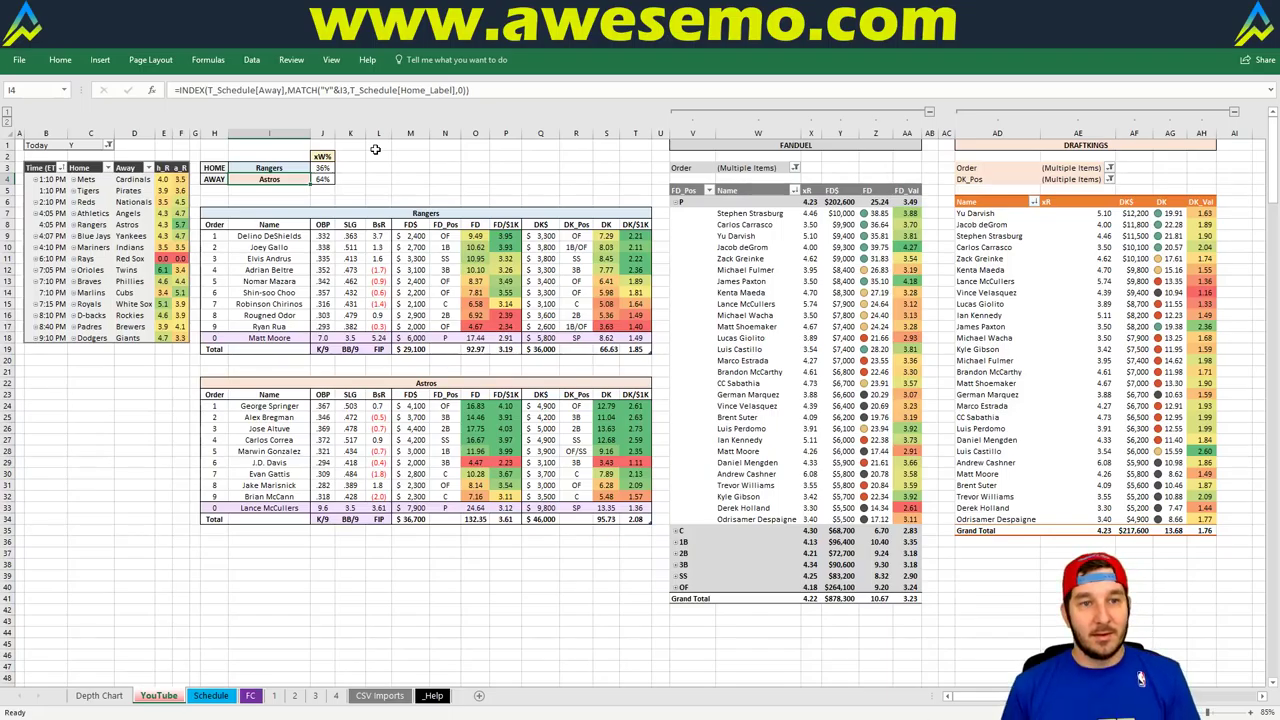
# Step: Replace the home team with Blue Jays to bring up their game's lineups
pyautogui.press('Up')
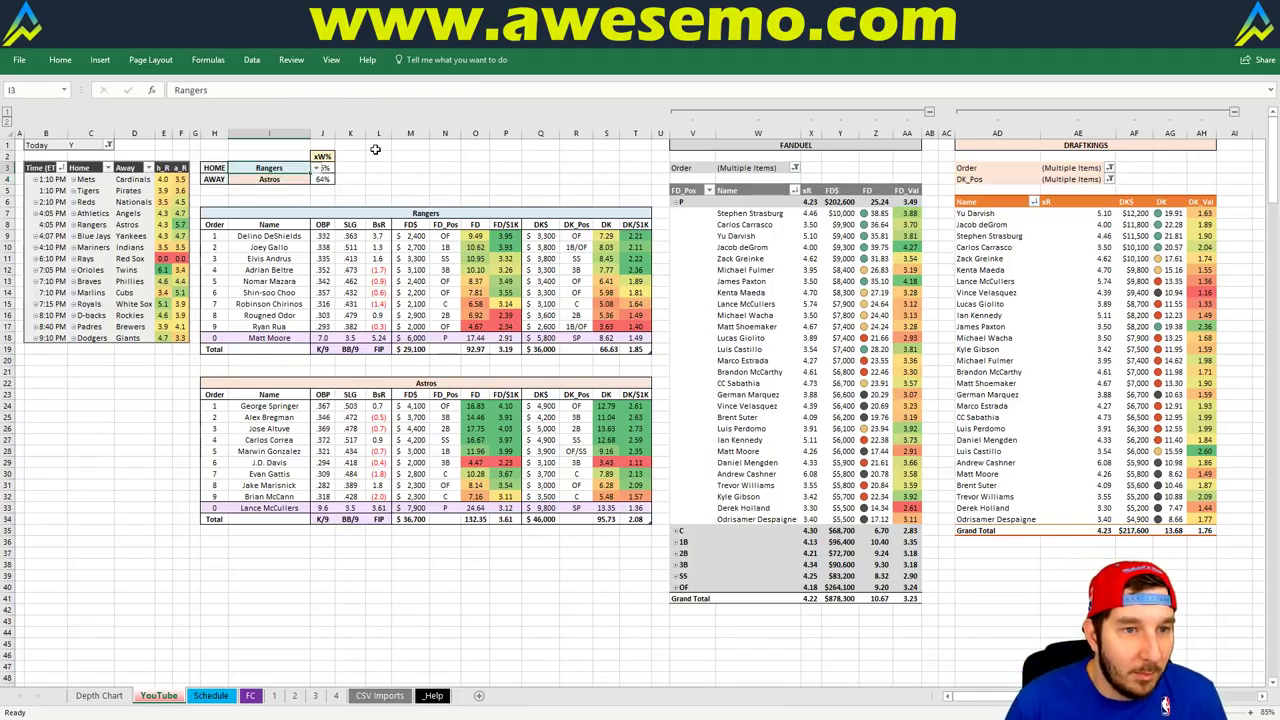
pyautogui.write('BUE')
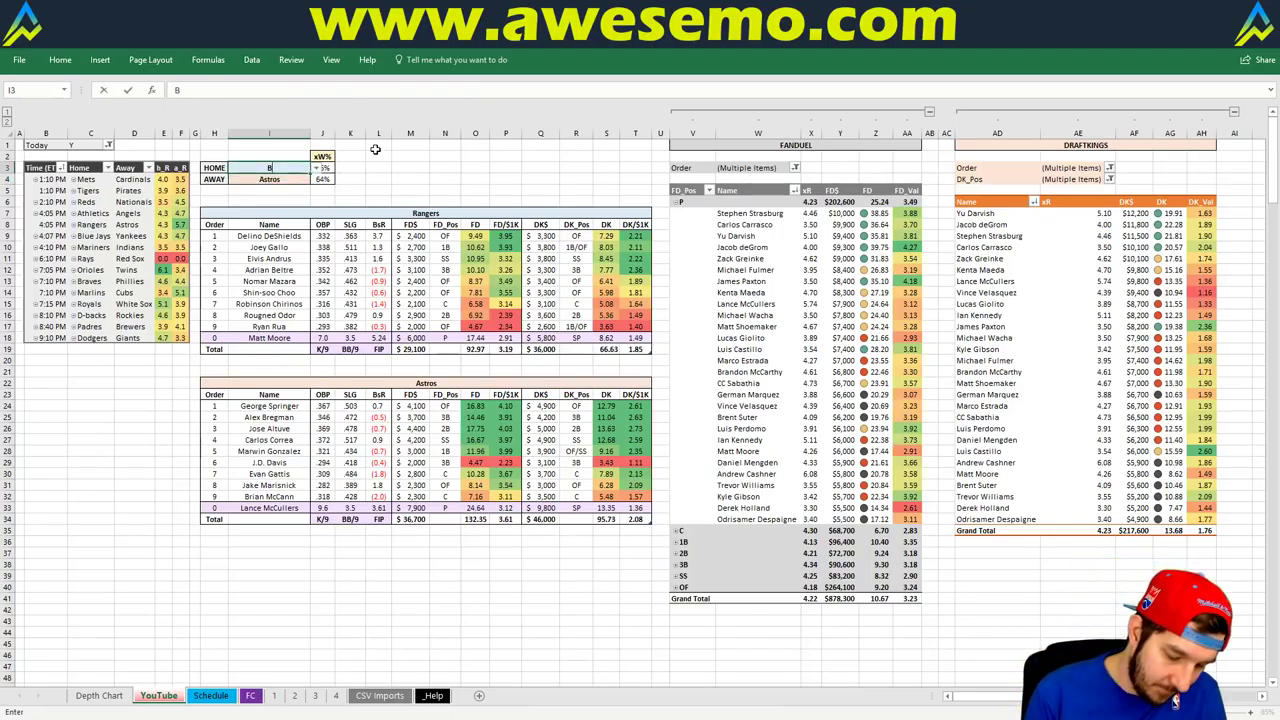
pyautogui.press('BackSpace')
pyautogui.press('BackSpace')
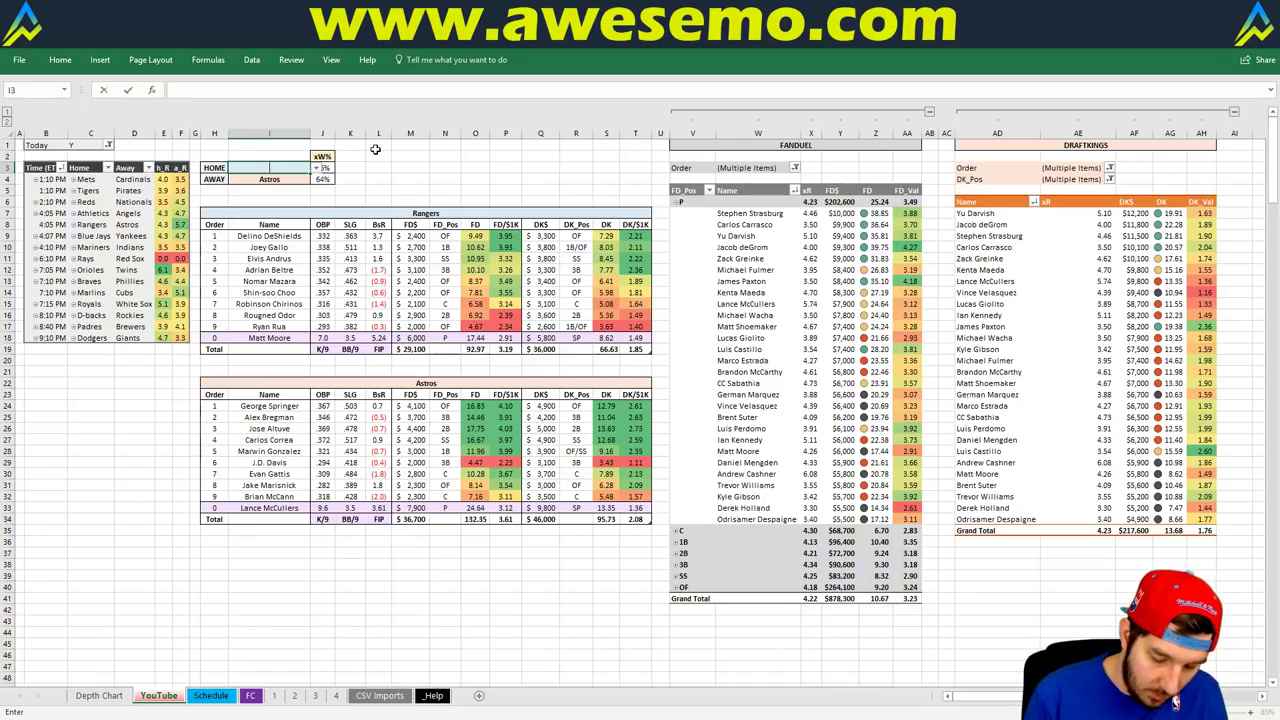
pyautogui.write('lue Jays')
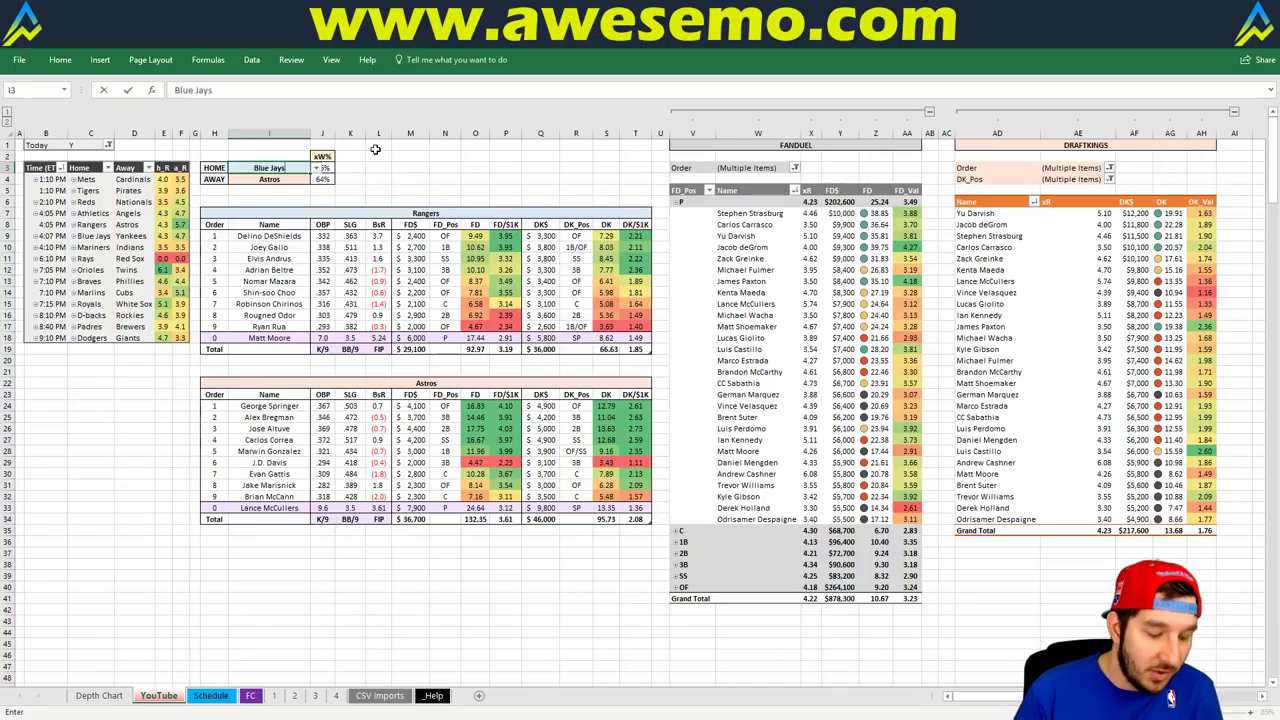
pyautogui.press('Return')
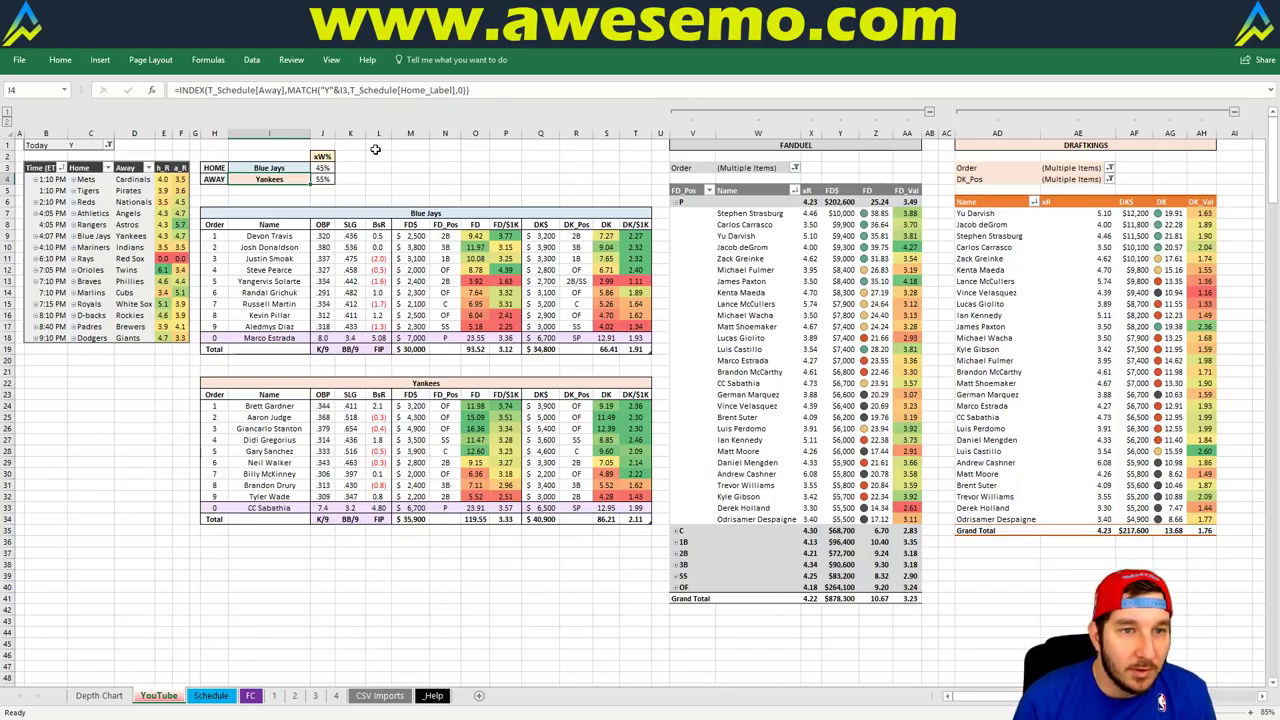
# Step: Set the home team to Mariners and inspect the formula behind the home side's xW%
pyautogui.press('Up')
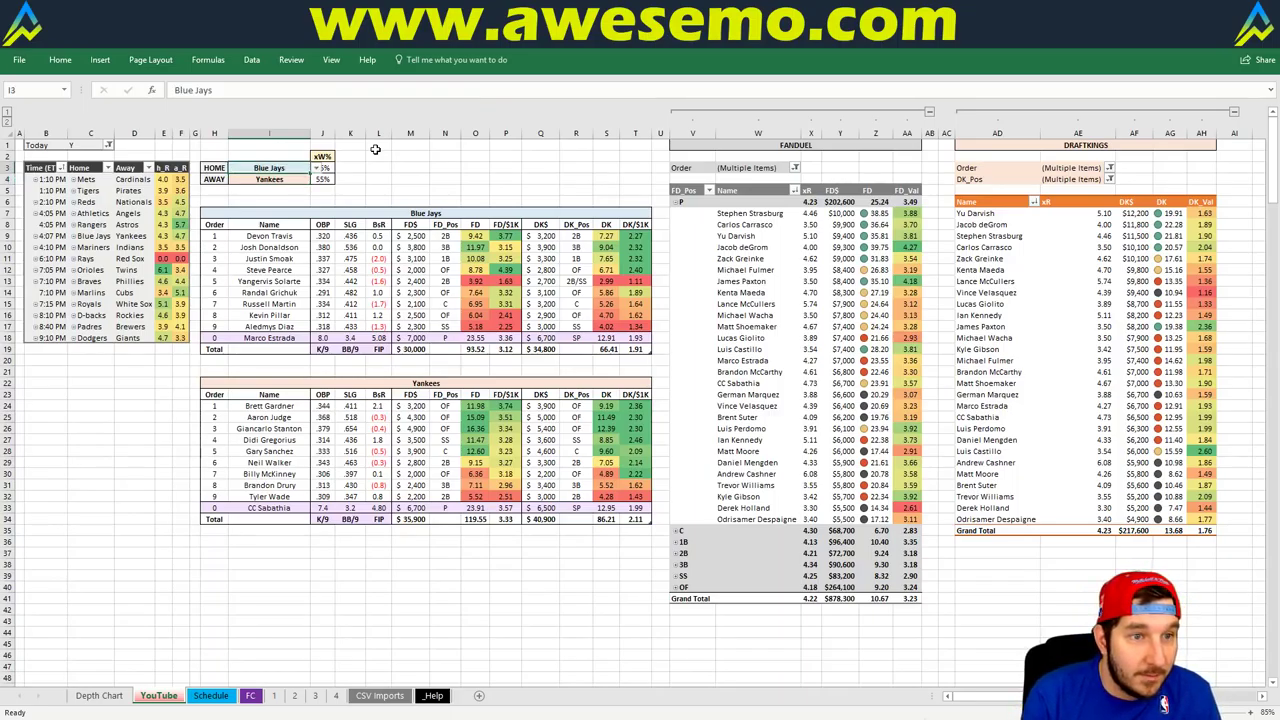
pyautogui.write('Mariners')
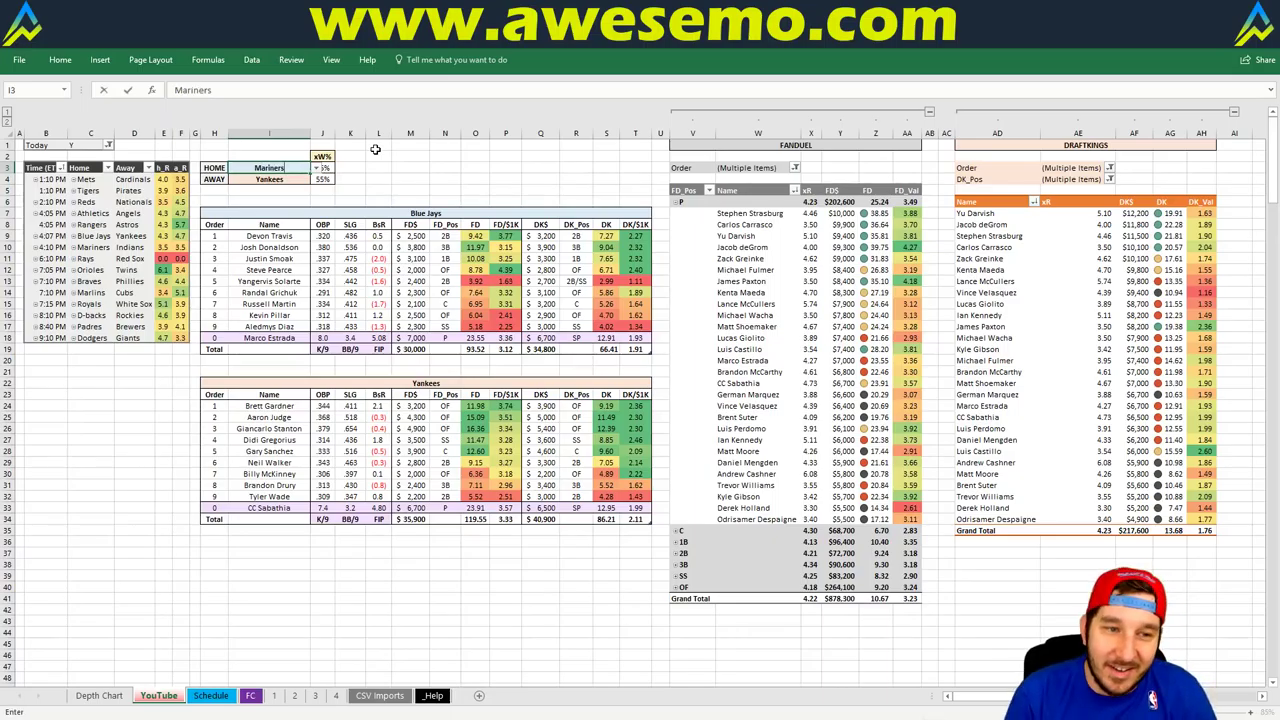
pyautogui.press('Return')
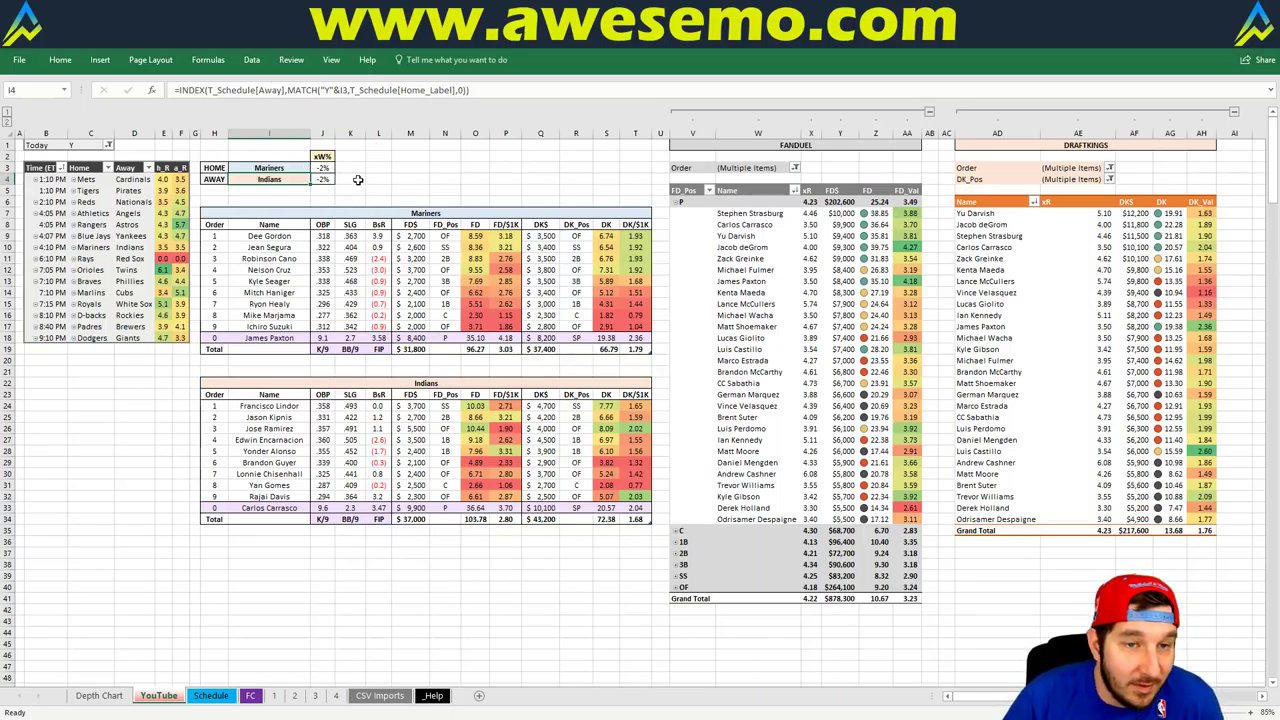
pyautogui.click(332, 166)
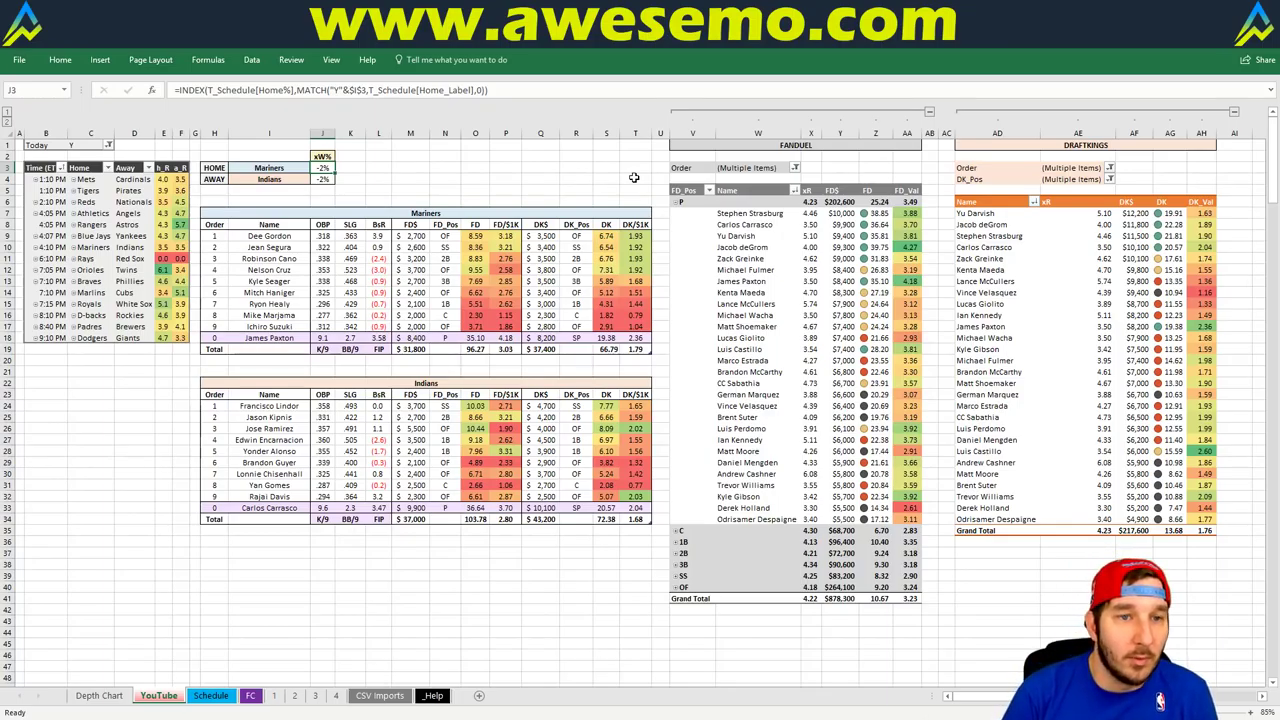
# Step: Set the home team to Orioles to display that game's lineups and projections
pyautogui.press('Left')
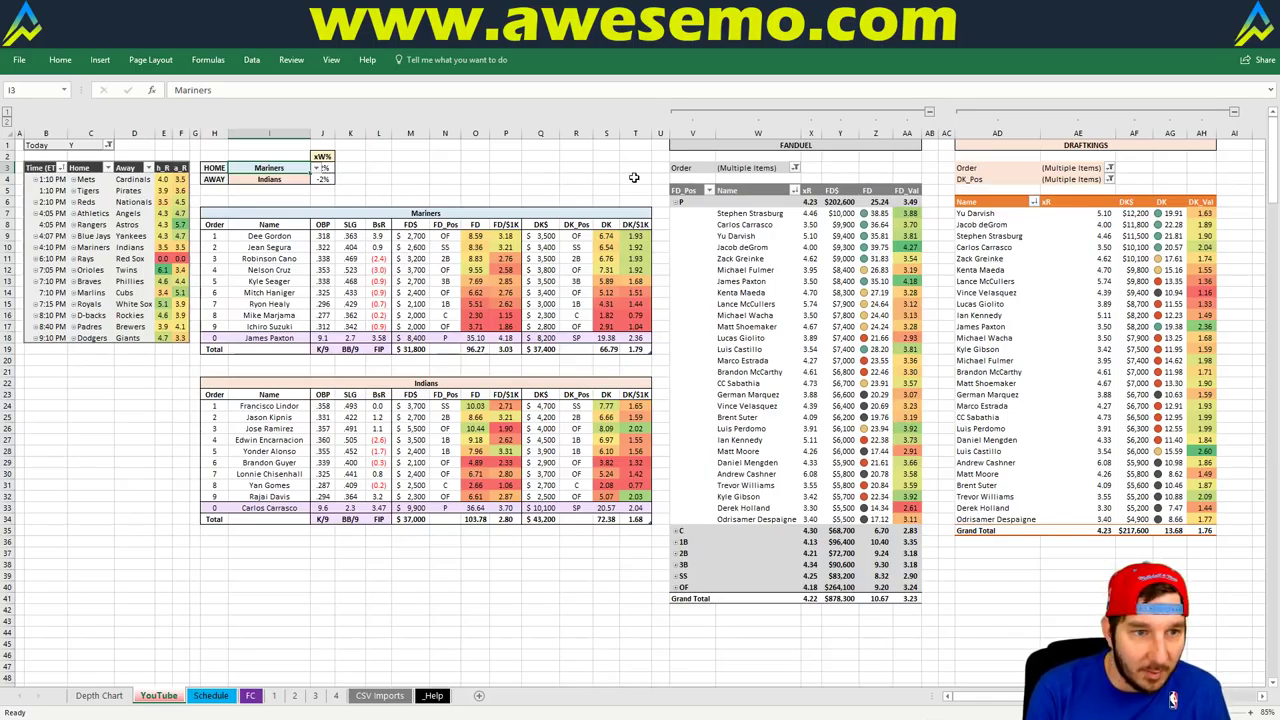
pyautogui.write('Orioles')
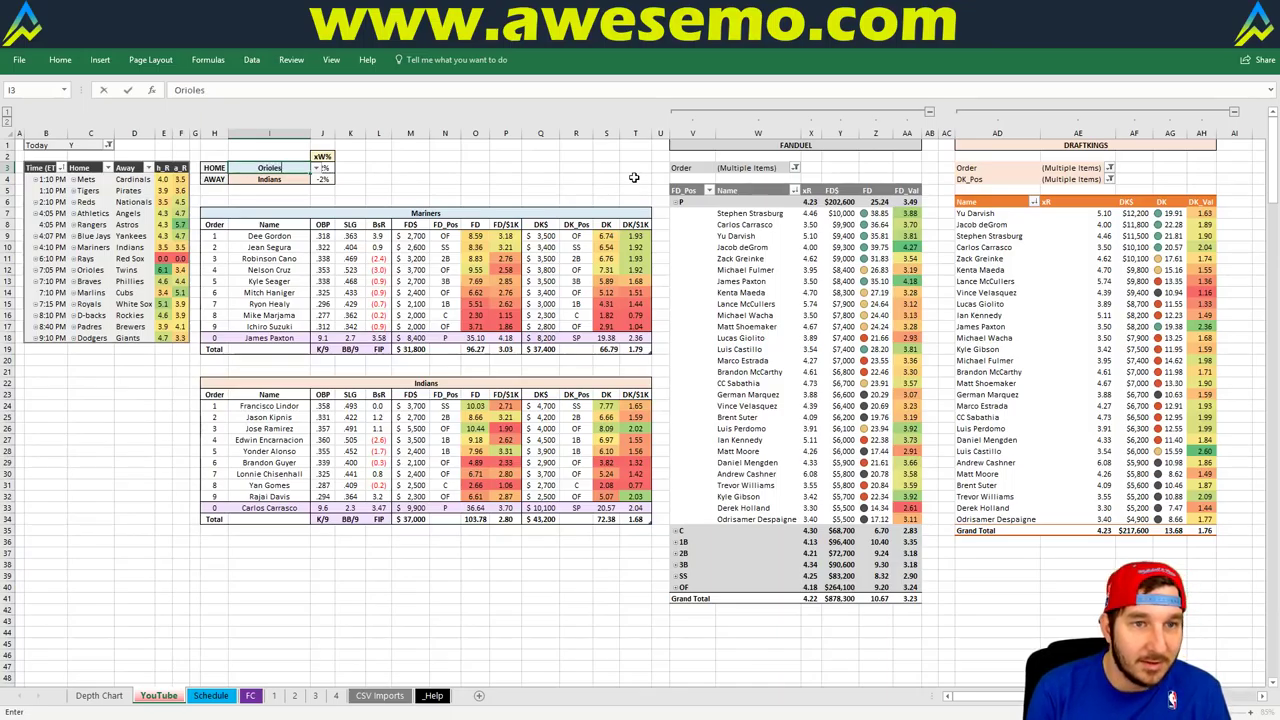
pyautogui.press('Return')
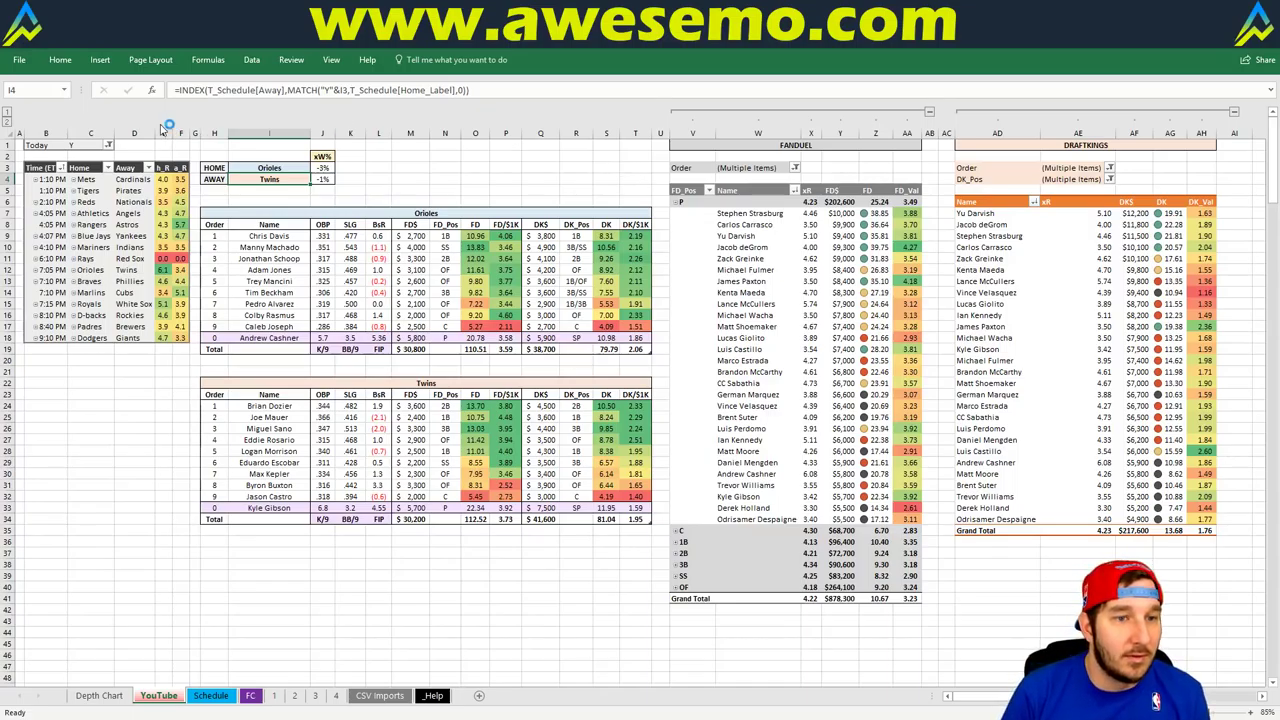
# Step: On the Schedule sheet, check the Twins–Orioles betting lines and away win percentage formula, plus the Mariners' home line
pyautogui.click(181, 349)
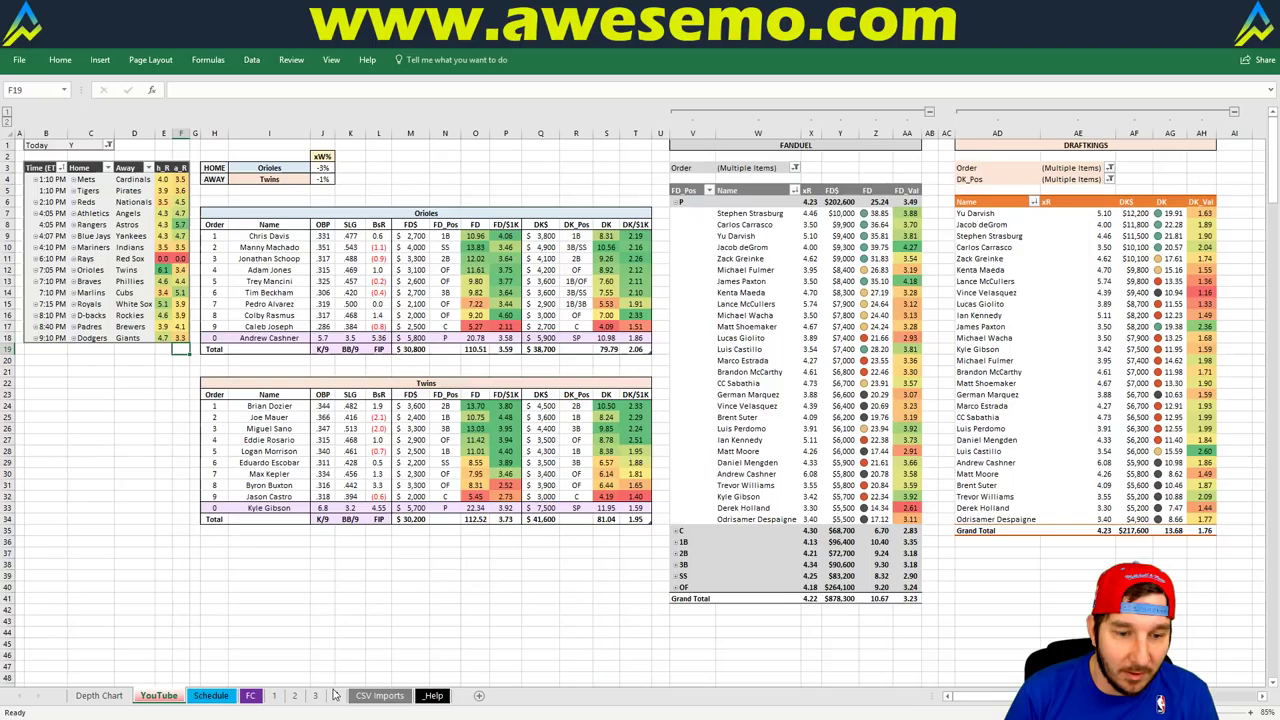
pyautogui.click(214, 696)
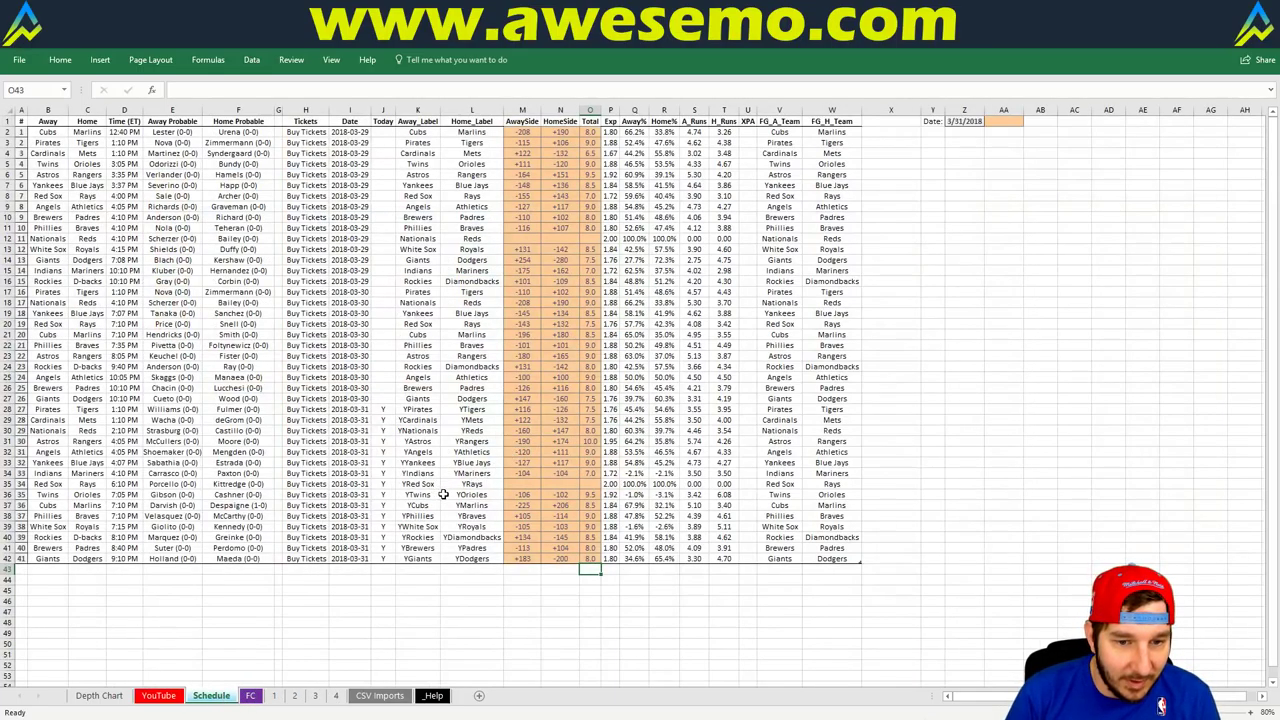
pyautogui.click(521, 493)
pyautogui.click(551, 494)
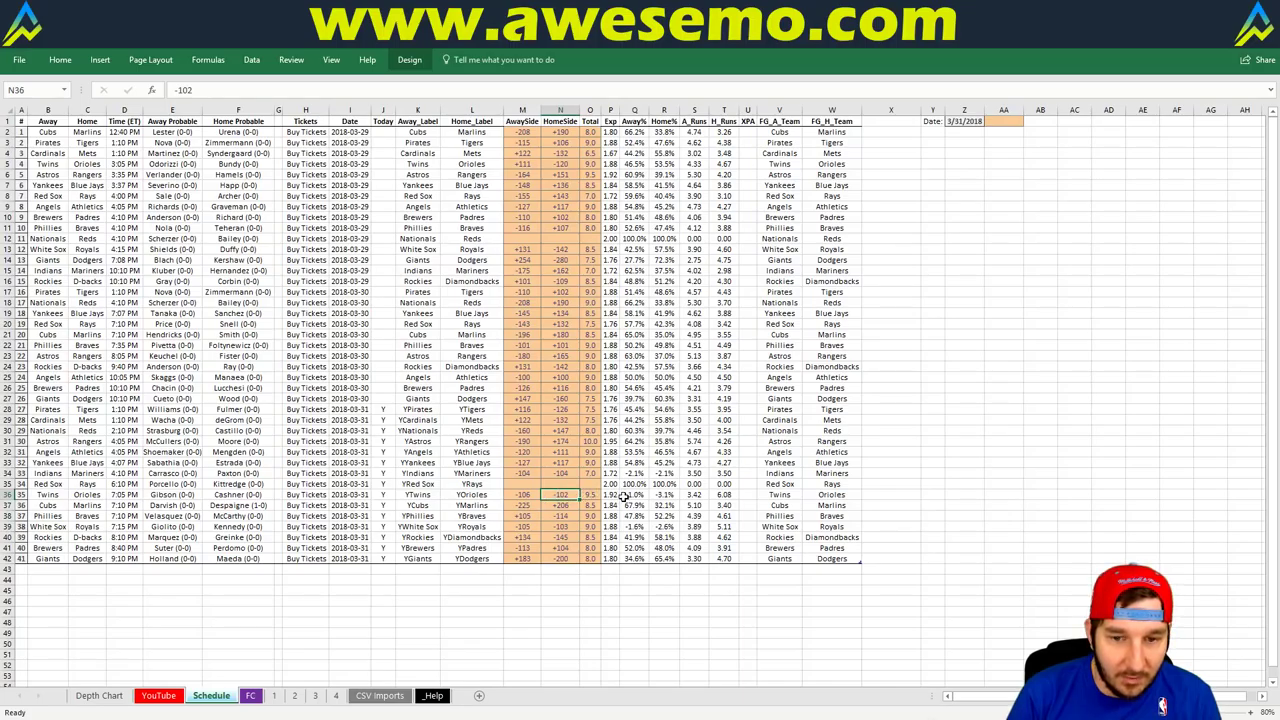
pyautogui.click(624, 496)
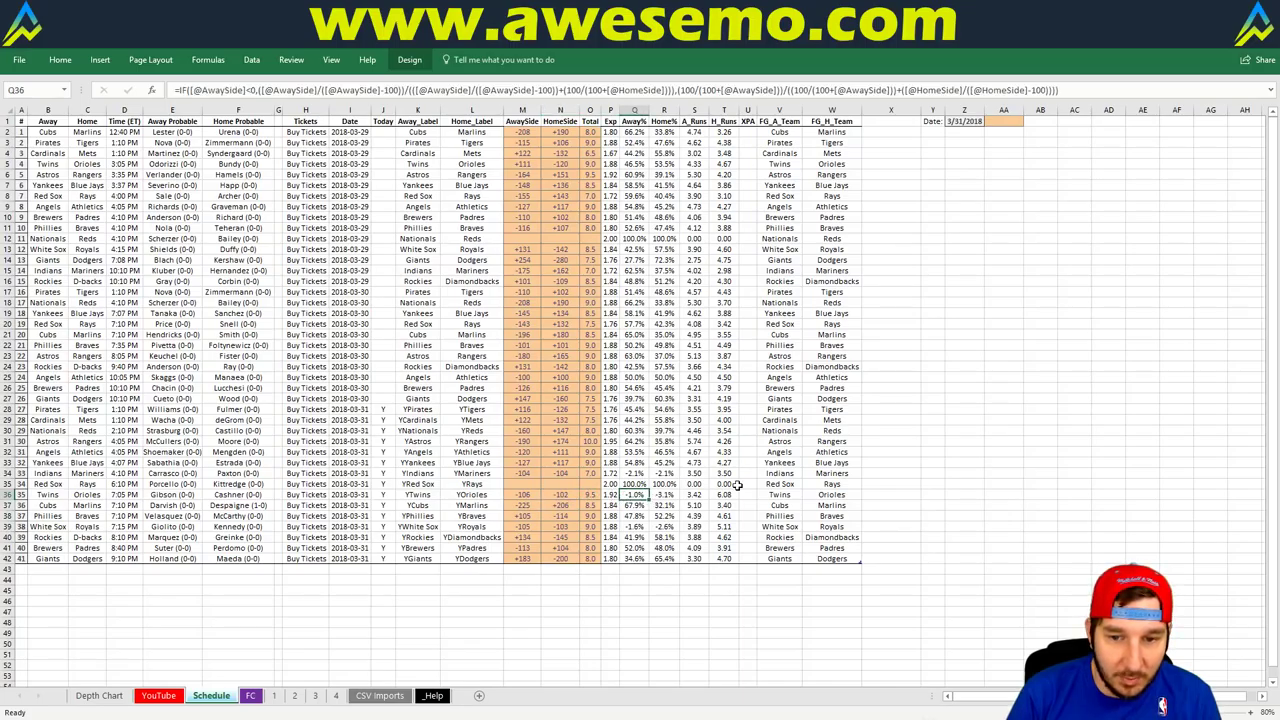
pyautogui.click(562, 470)
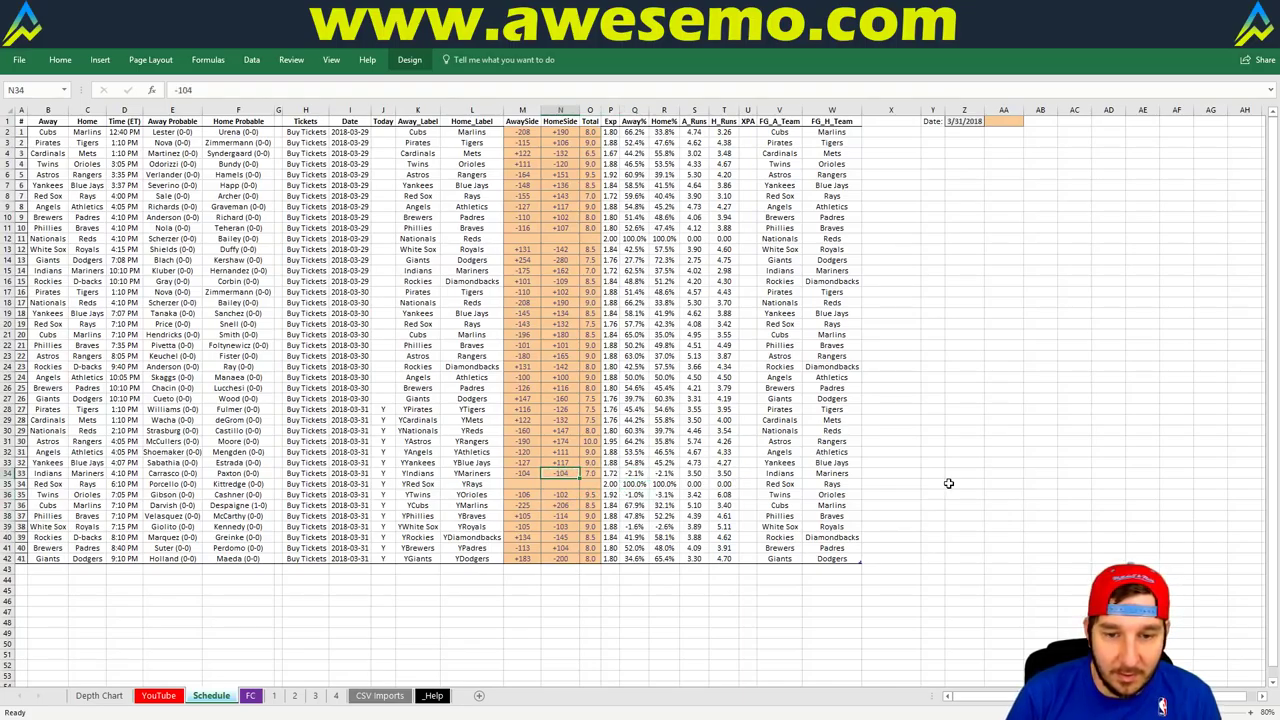
# Step: Set the home side betting line to 100 for today's Mariners, Orioles and Royals games on the Schedule sheet
pyautogui.press('Down')
pyautogui.press('Down')
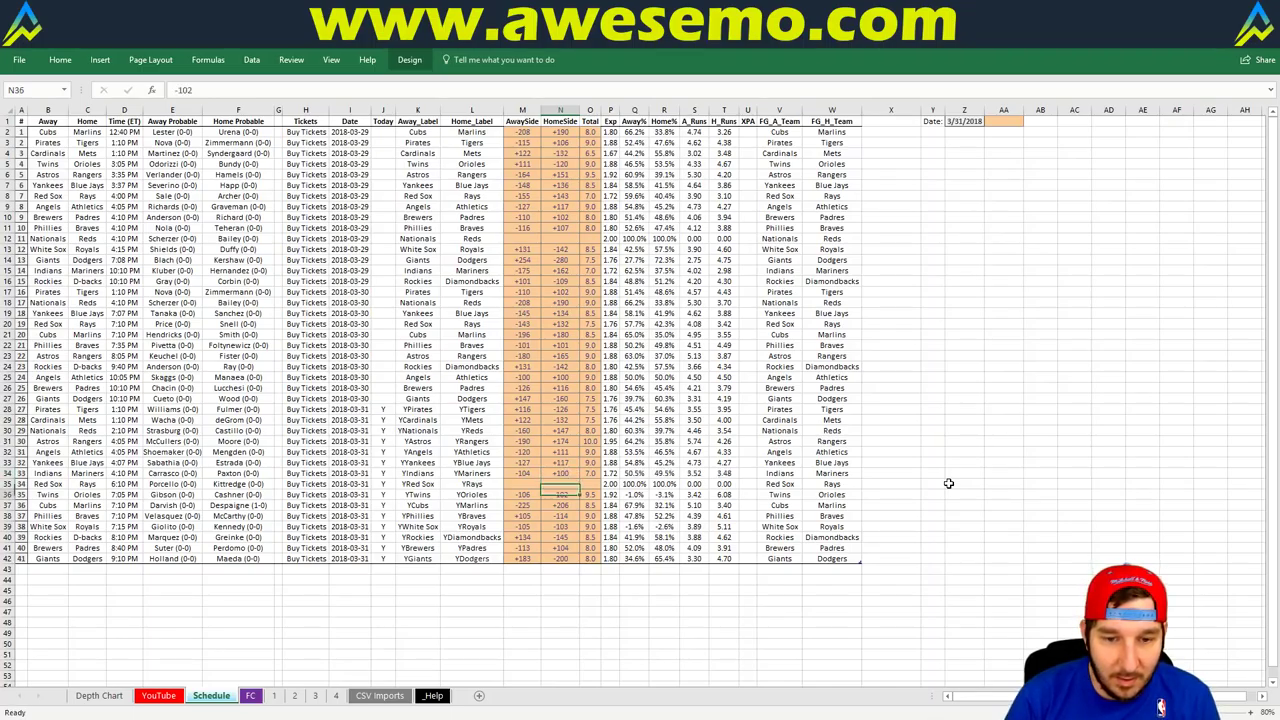
pyautogui.write('100')
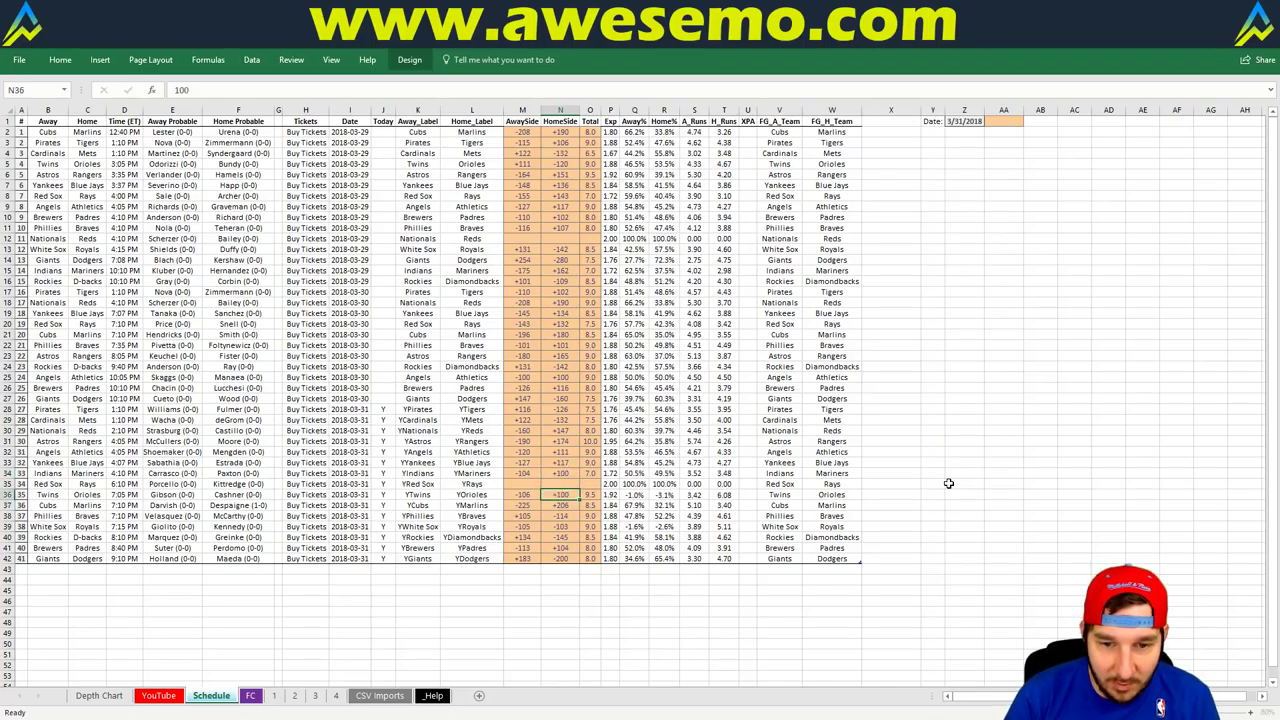
pyautogui.press('Return')
pyautogui.press('Down')
pyautogui.press('Down')
pyautogui.write('100')
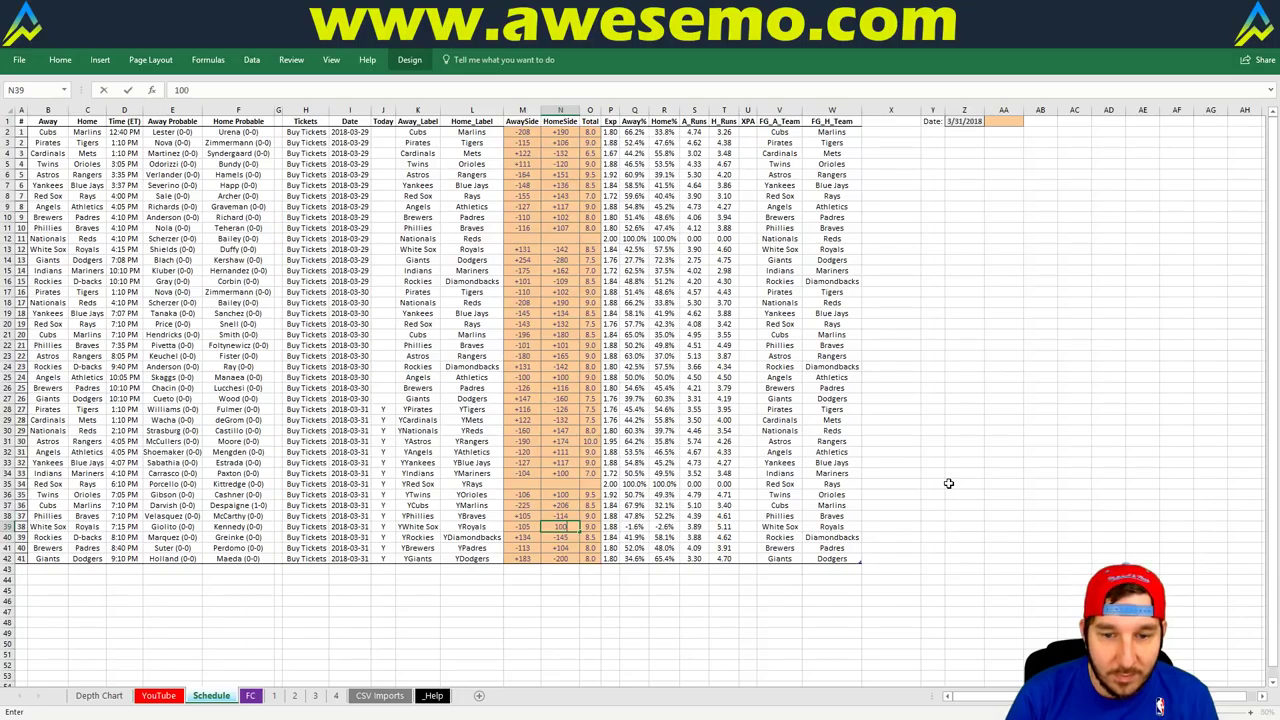
pyautogui.press('Return')
# Step: Return to the YouTube sheet and refresh the pivot table of today's games and projected runs
pyautogui.click(158, 695)
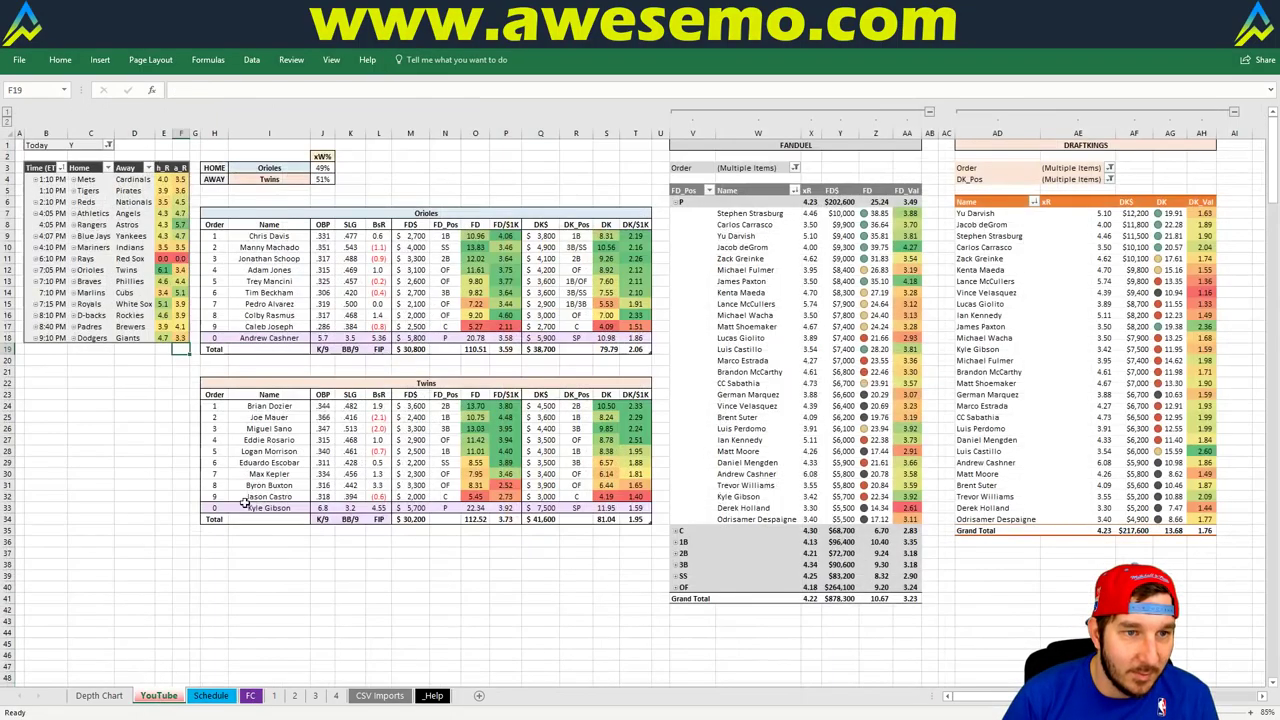
pyautogui.rightClick(148, 226)
pyautogui.click(200, 271)
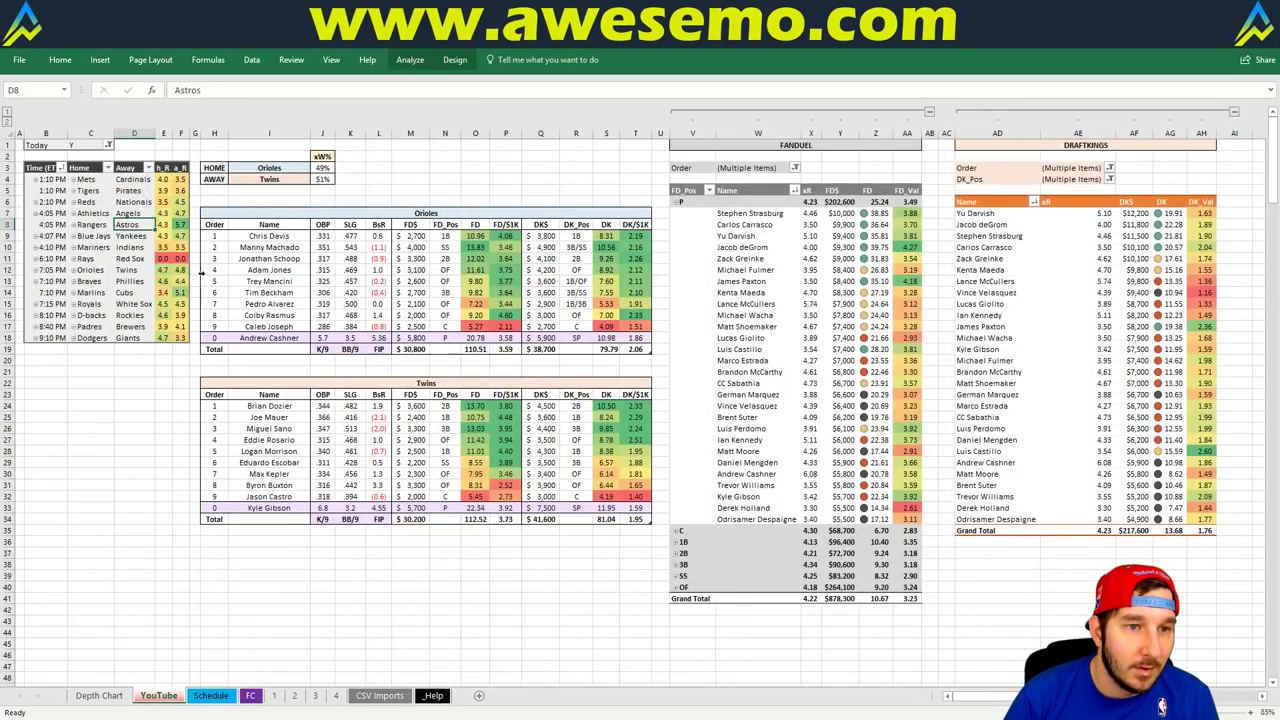
pyautogui.click(481, 160)
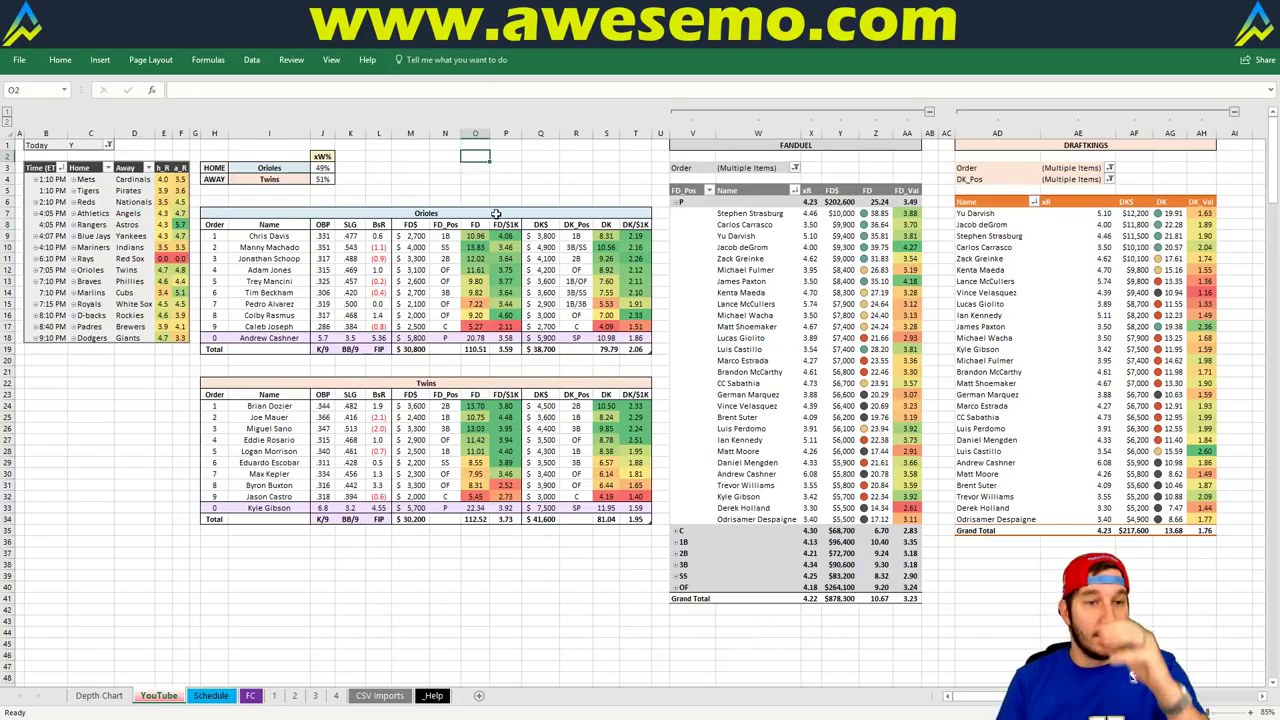
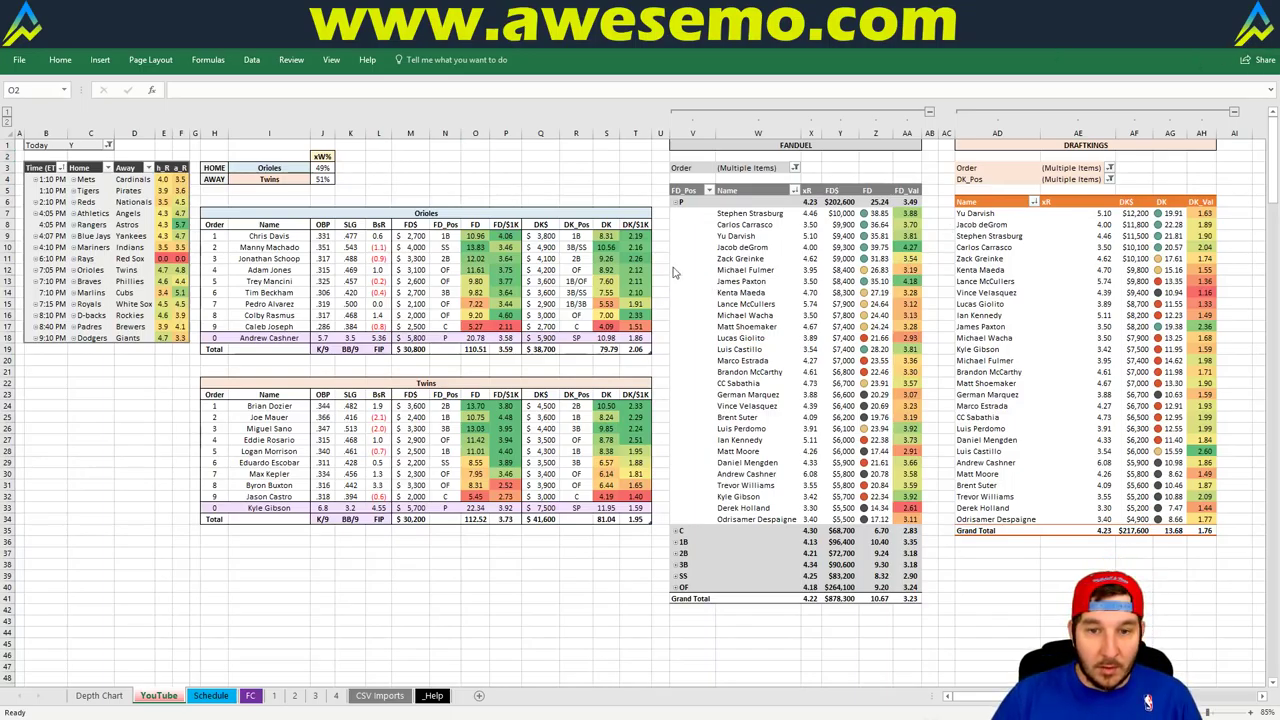
# Step: Set the home team to Braves to load the lineups and projections for their game
pyautogui.click(600, 178)
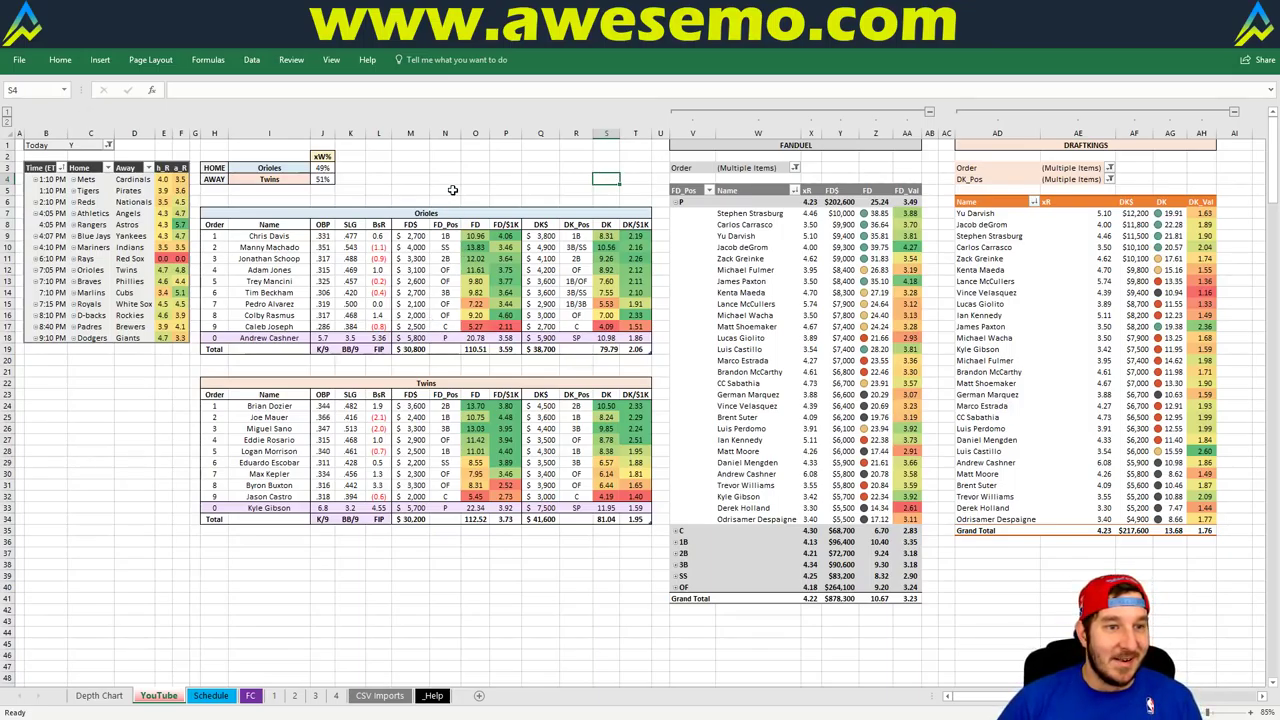
pyautogui.click(262, 168)
pyautogui.write('Braves')
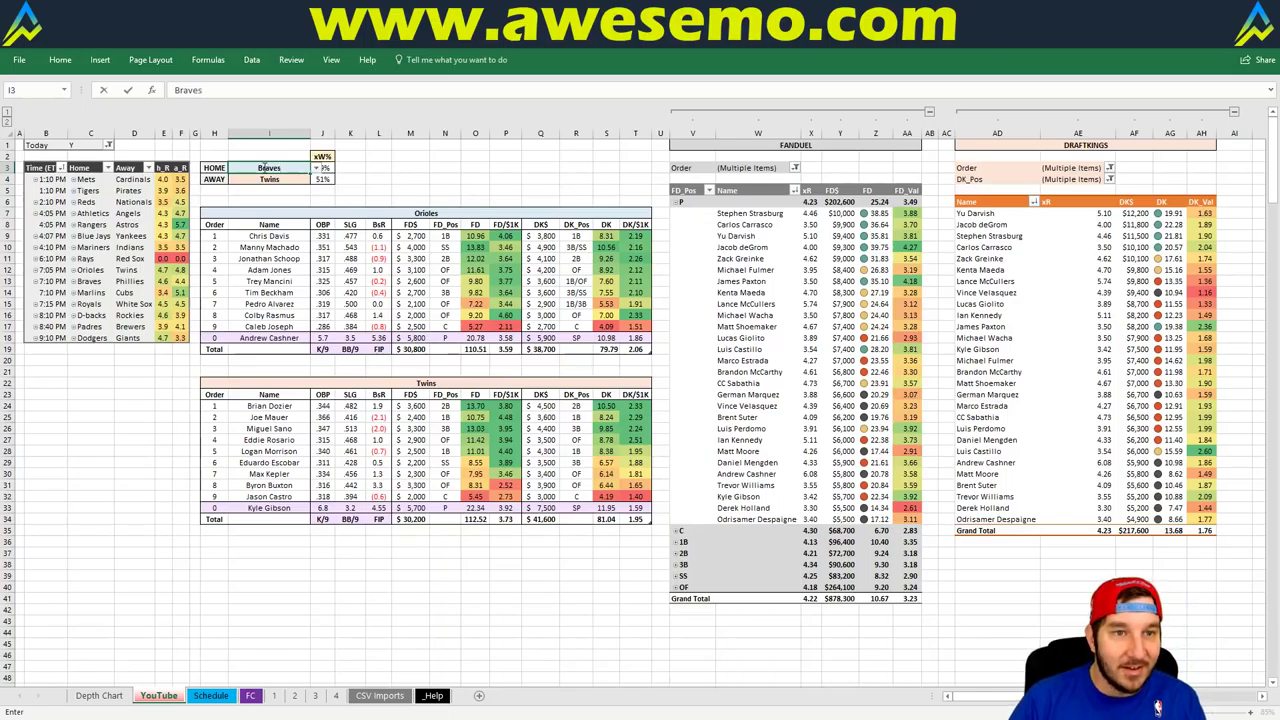
pyautogui.press('Return')
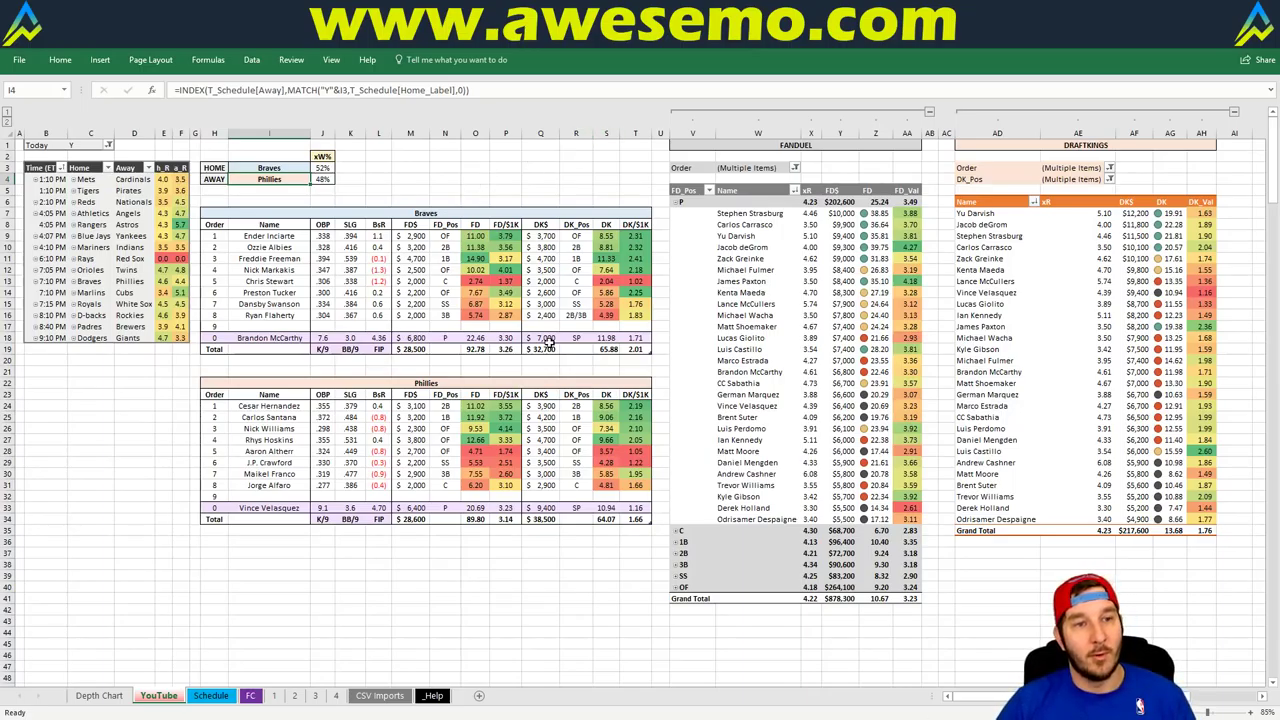
# Step: Change the home team to Marlins to display their matchup's lineups
pyautogui.press('Up')
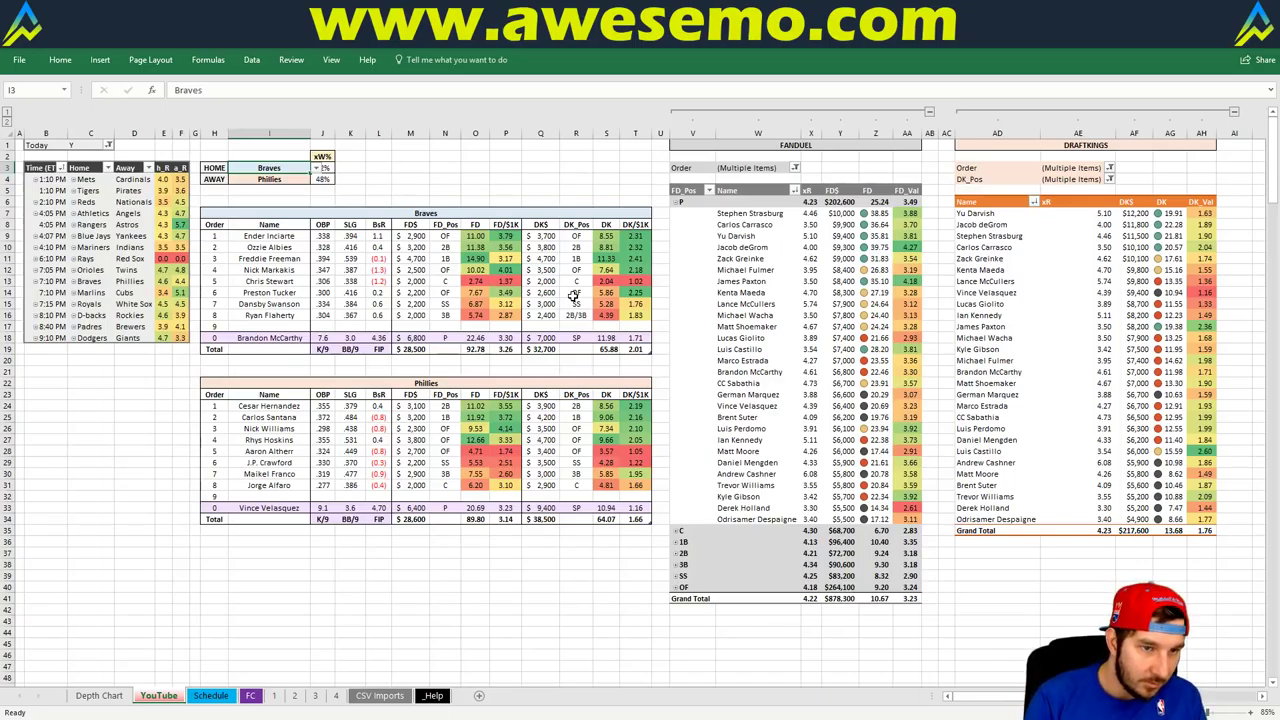
pyautogui.write('Marlins')
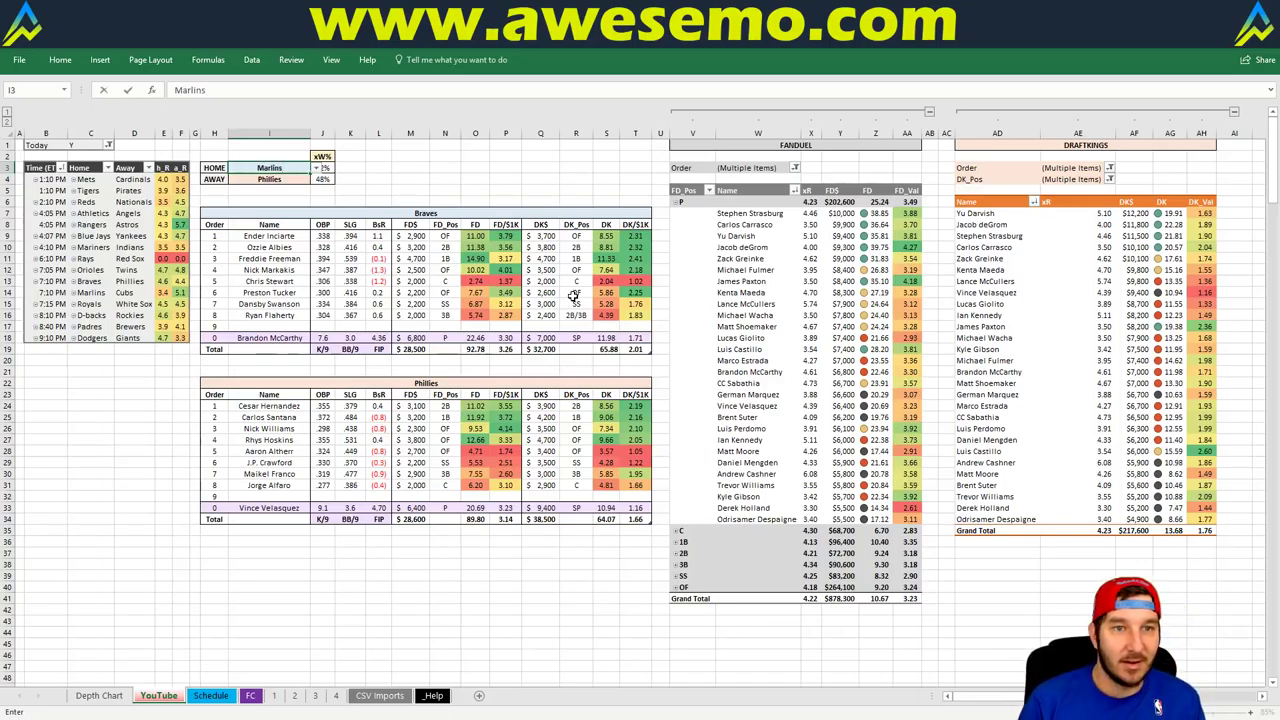
pyautogui.press('Return')
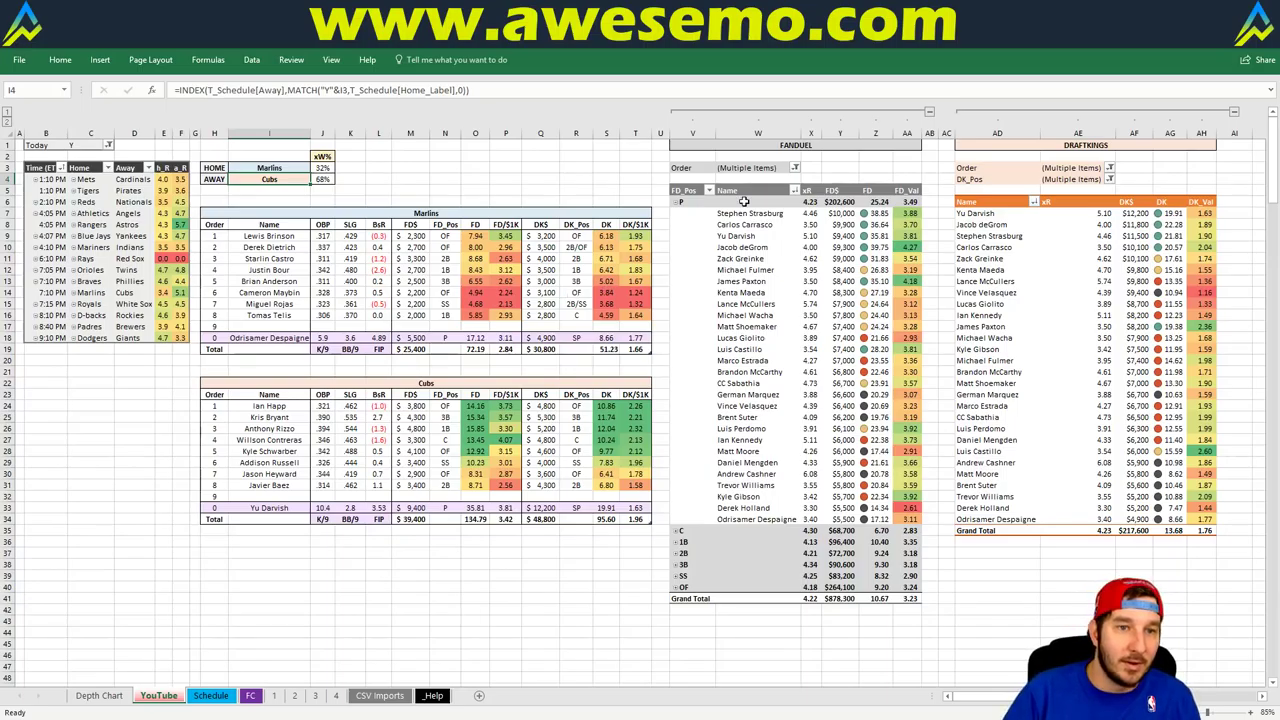
# Step: Set the home team to Royals and highlight the rows of their second to fourth hitters
pyautogui.press('Up')
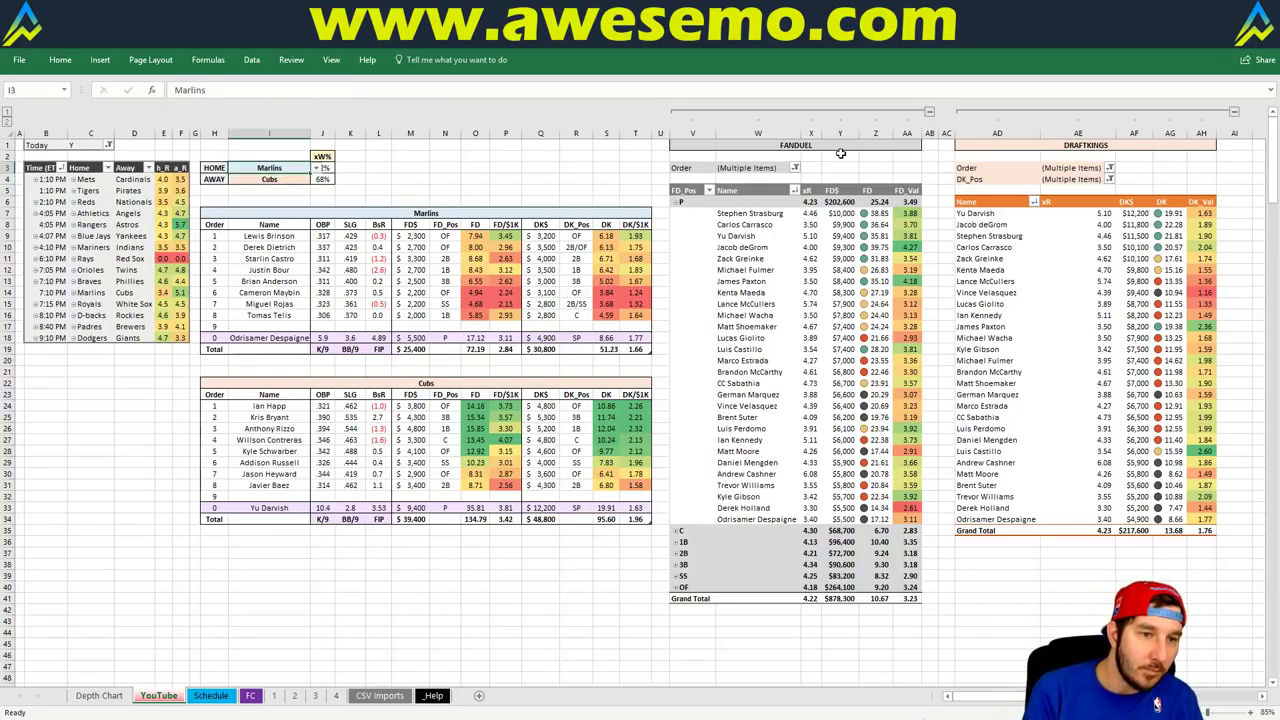
pyautogui.write('Royals')
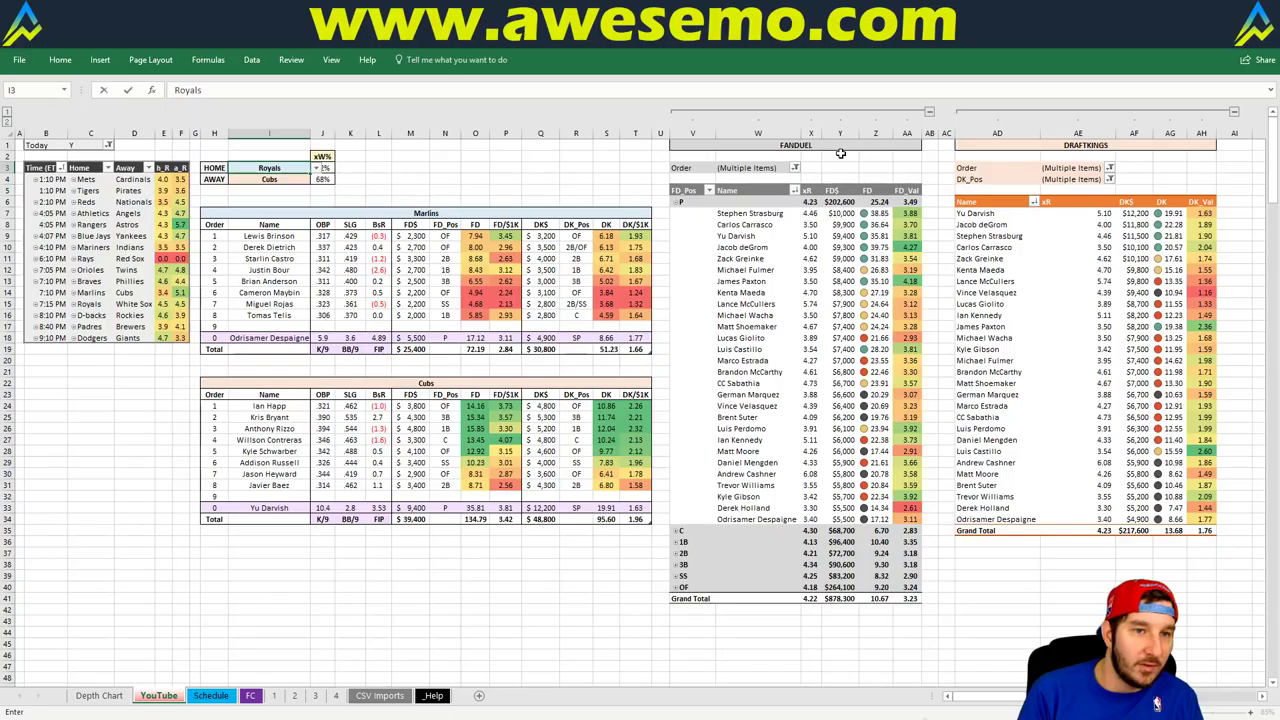
pyautogui.press('Return')
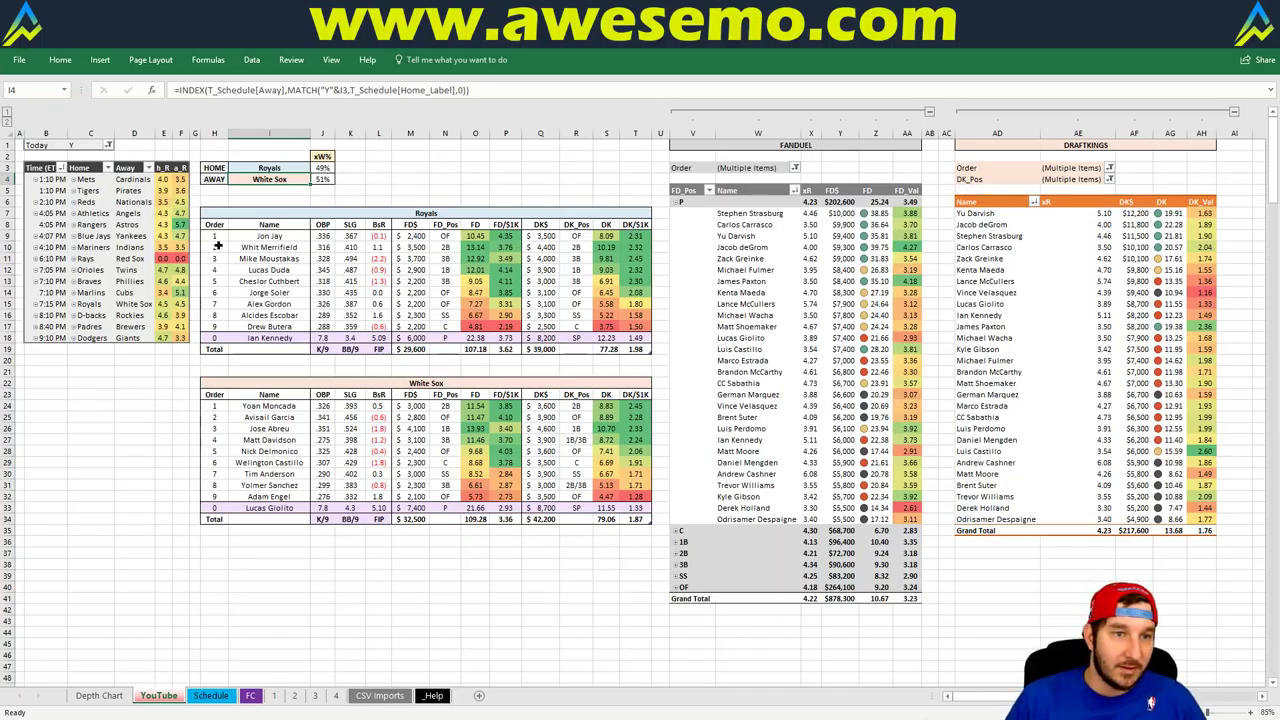
pyautogui.moveTo(216, 246); pyautogui.dragTo(645, 271)
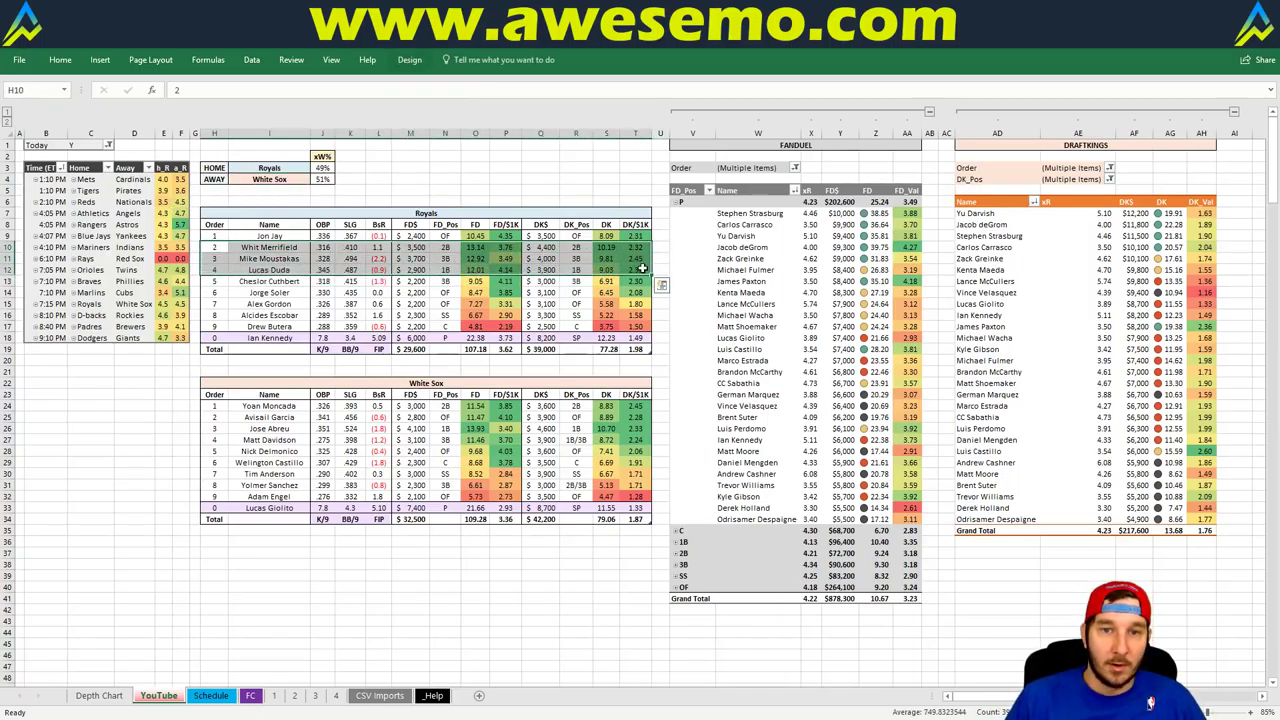
pyautogui.click(195, 258)
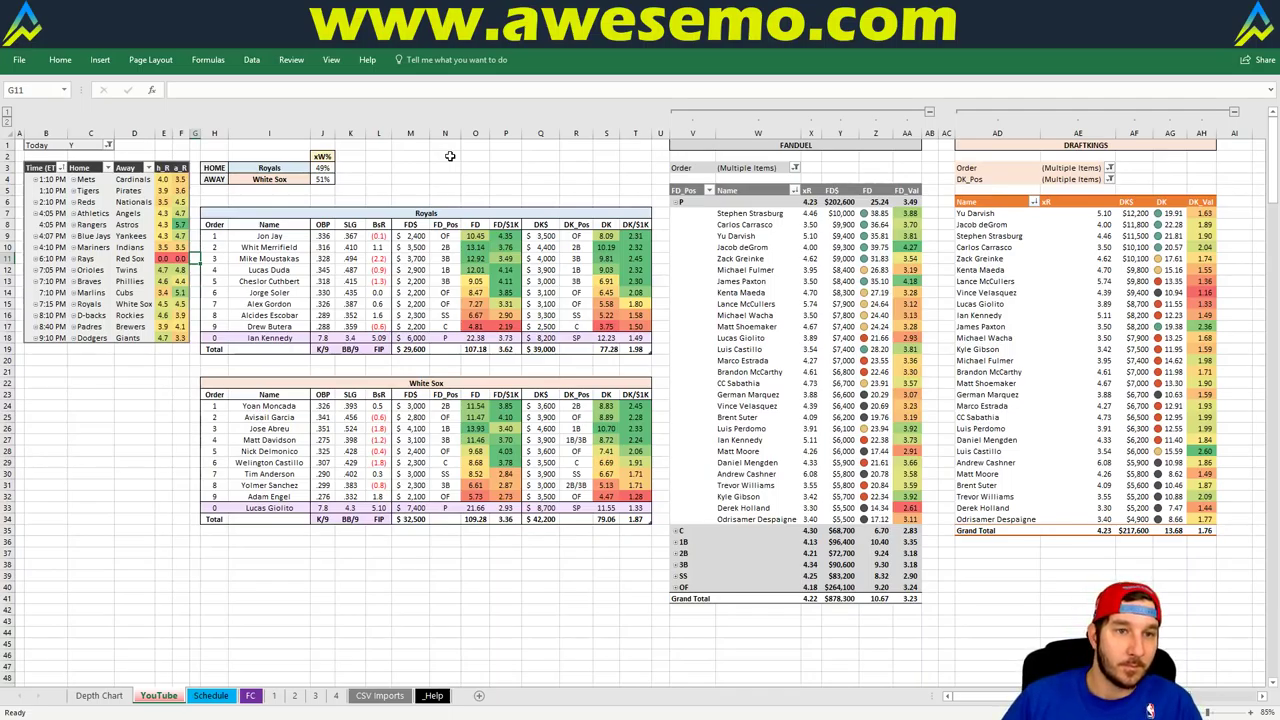
# Step: Enter Diamondbacks as the home team to bring up their game's projections
pyautogui.click(262, 168)
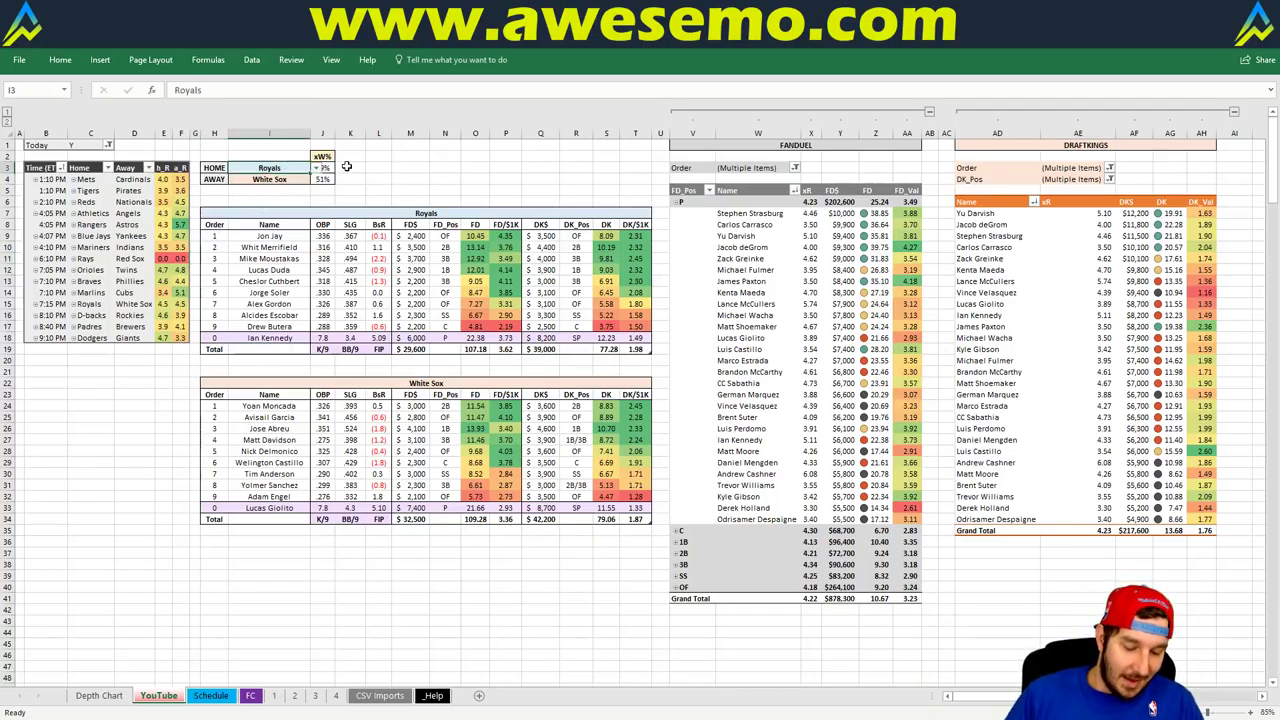
pyautogui.write('Diamondbacks')
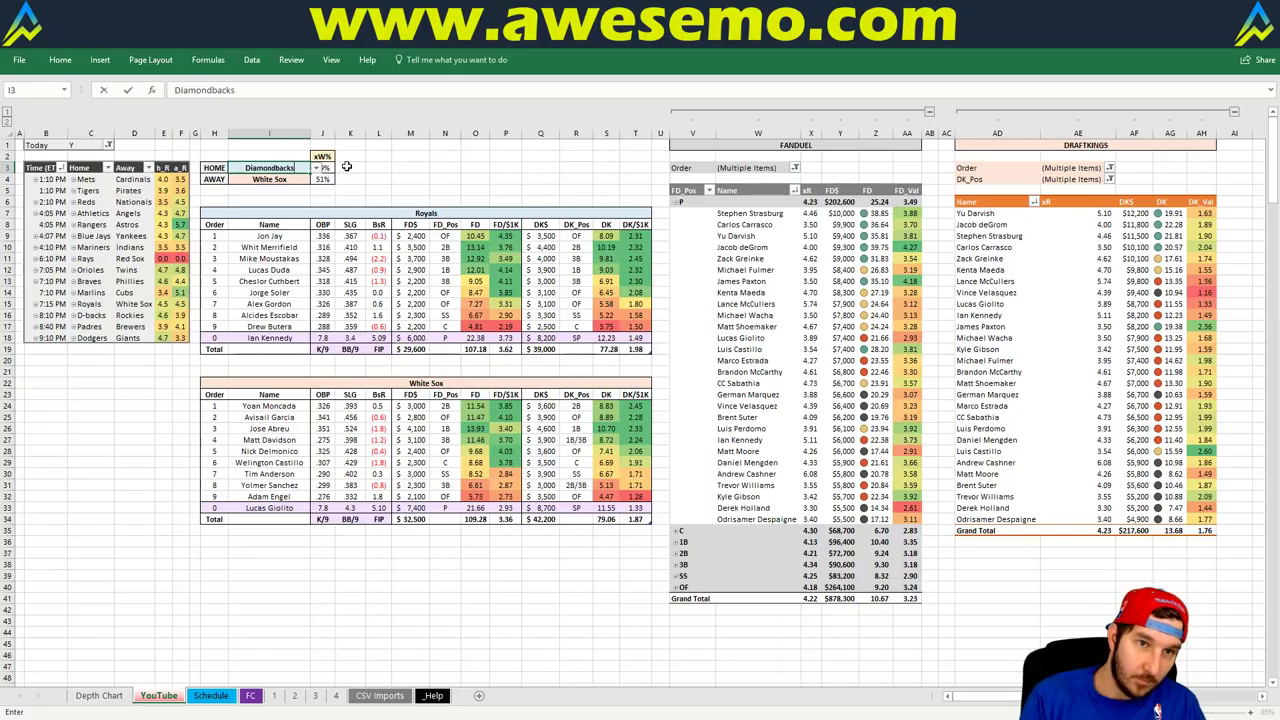
pyautogui.press('Return')
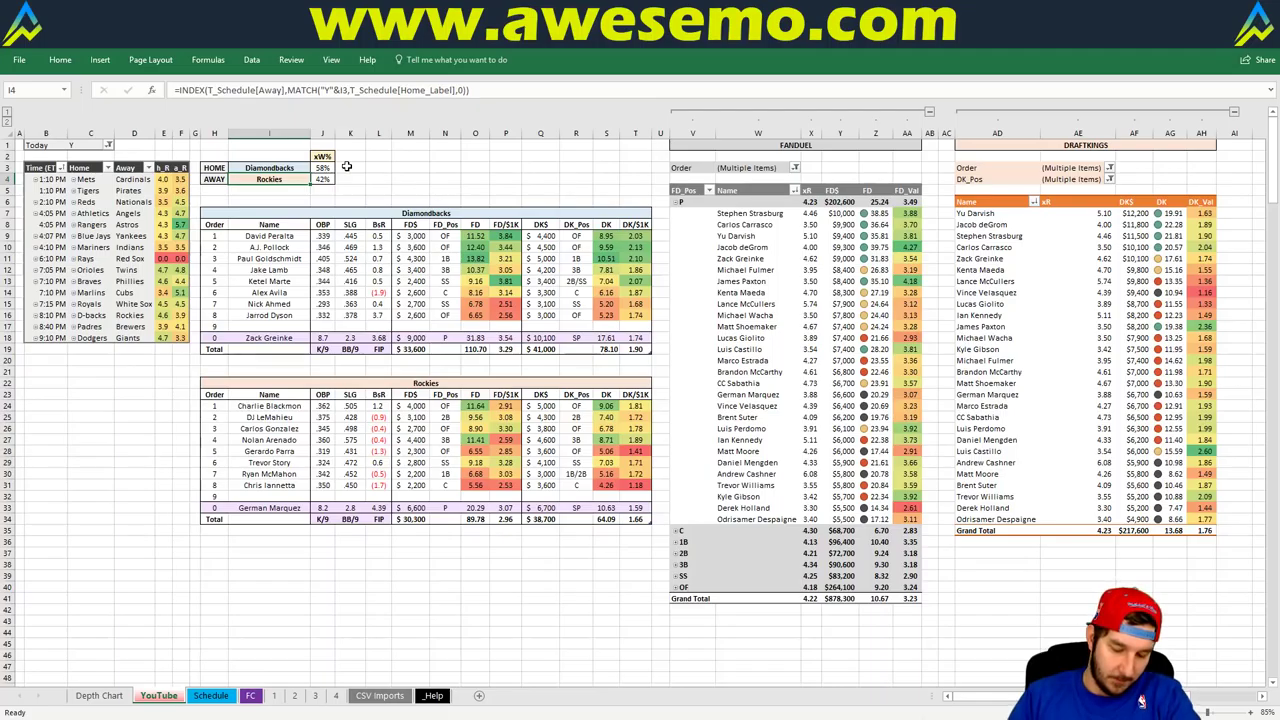
# Step: Replace the home team with Padres to show the lineups and values for their game
pyautogui.click(278, 168)
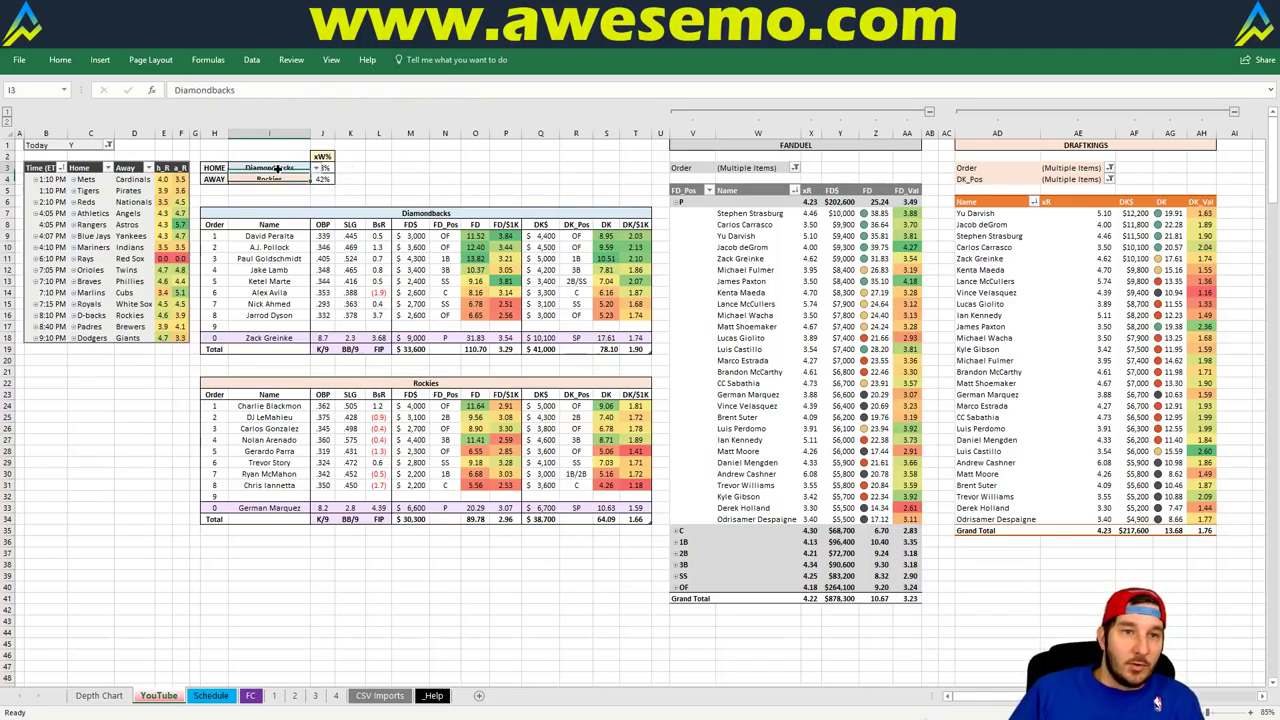
pyautogui.write('Padres')
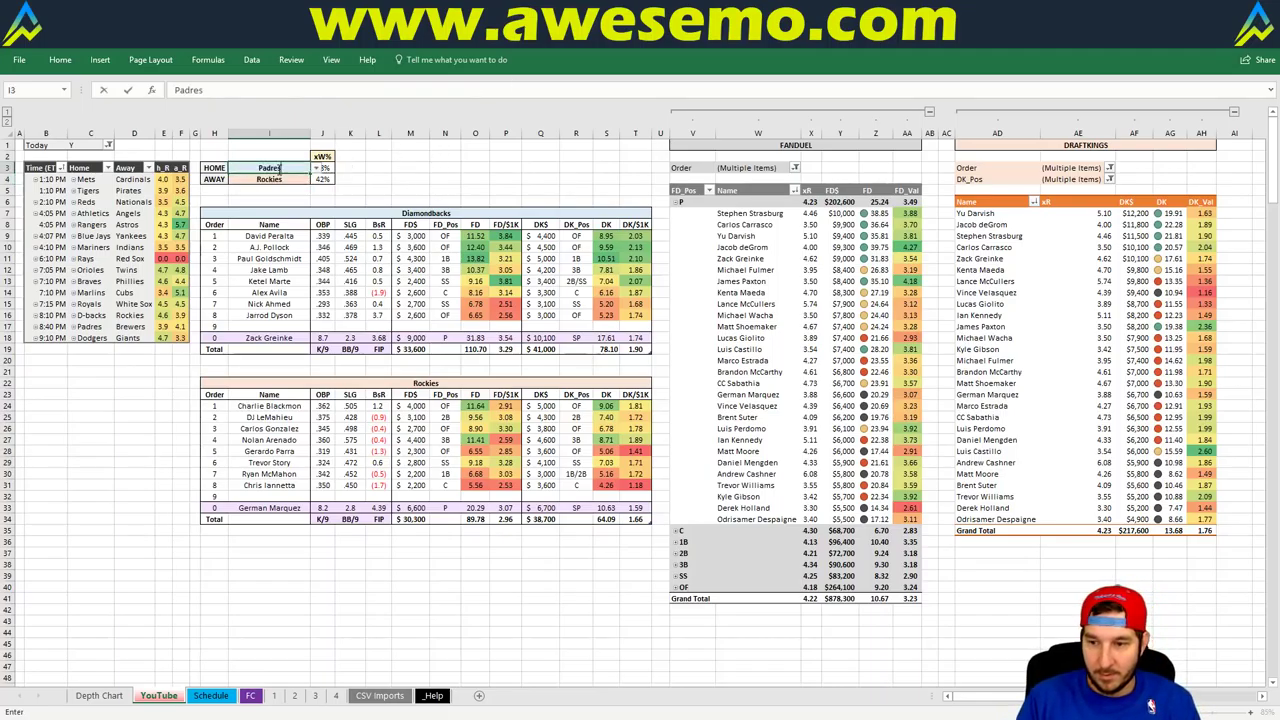
pyautogui.press('Return')
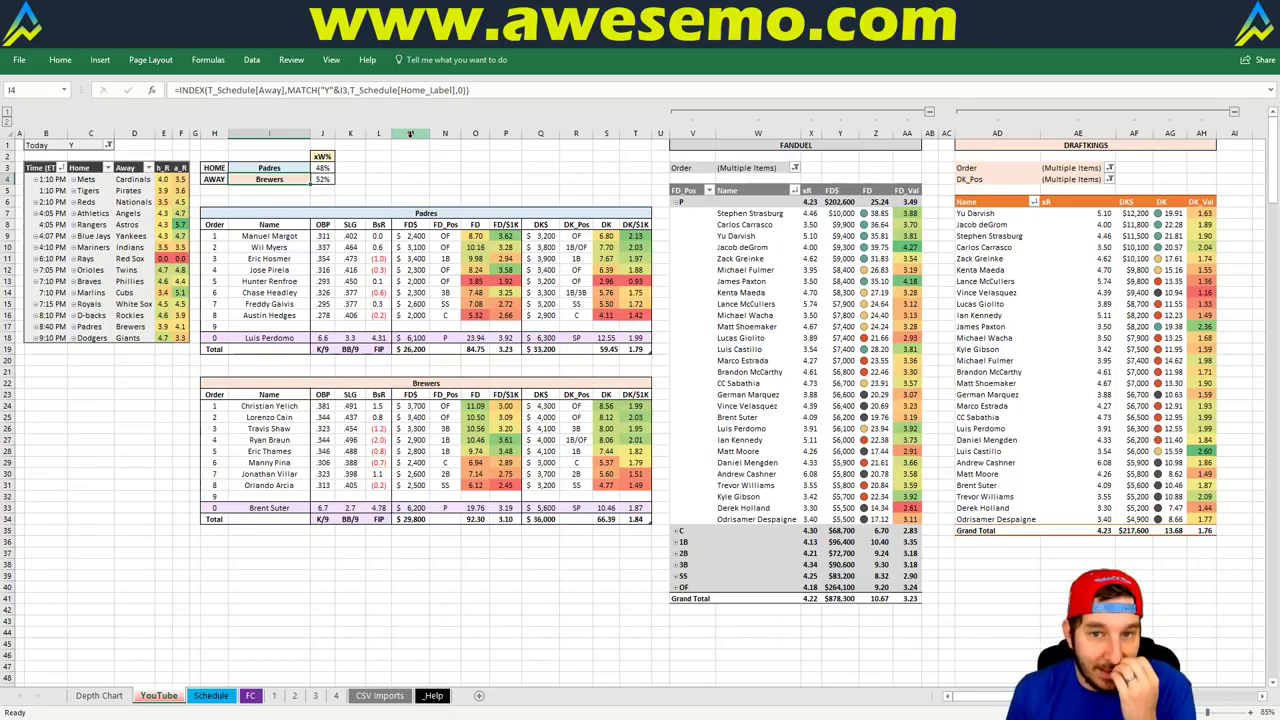
# Step: Switch the home team to Dodgers to view both lineups in their game
pyautogui.click(305, 168)
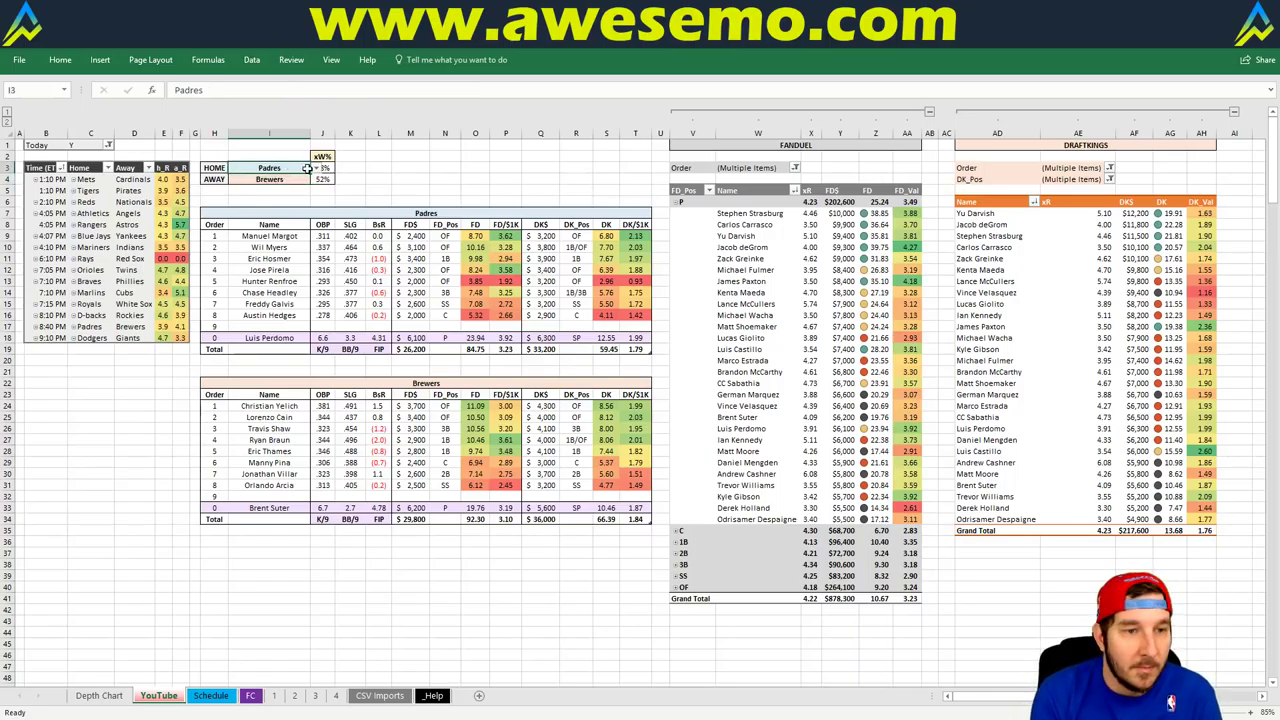
pyautogui.write('Dodgers')
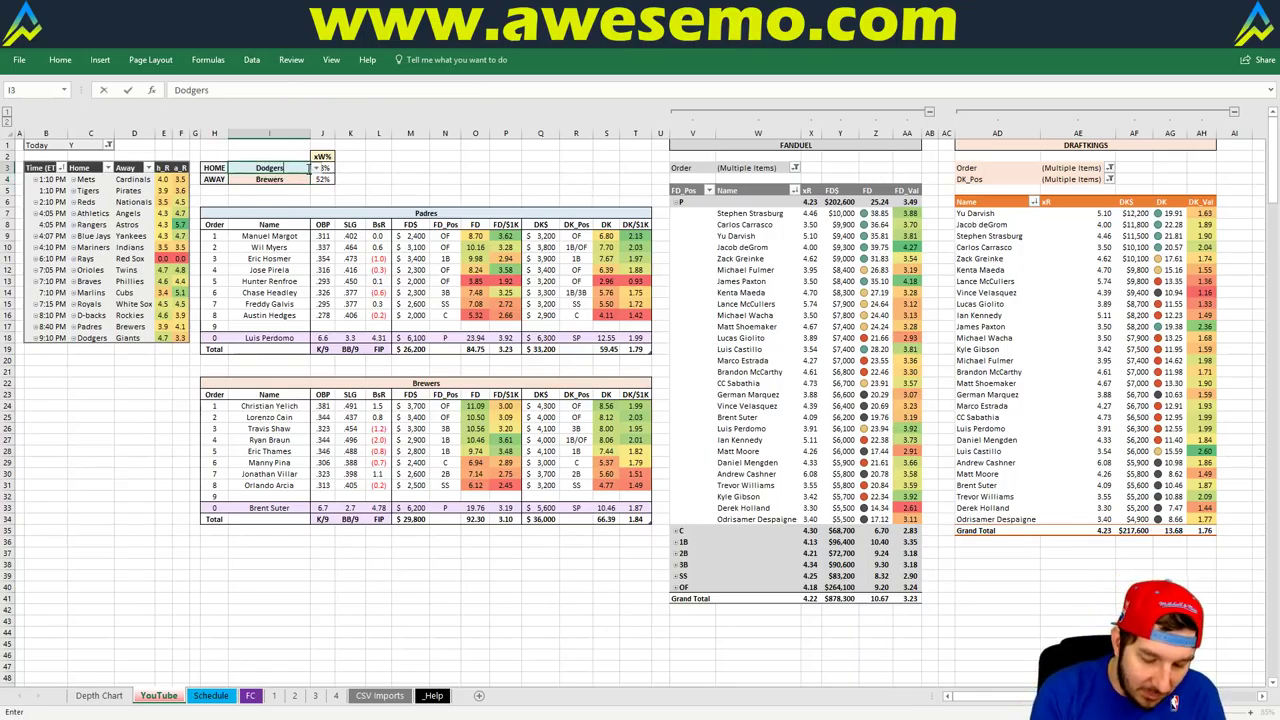
pyautogui.press('Return')
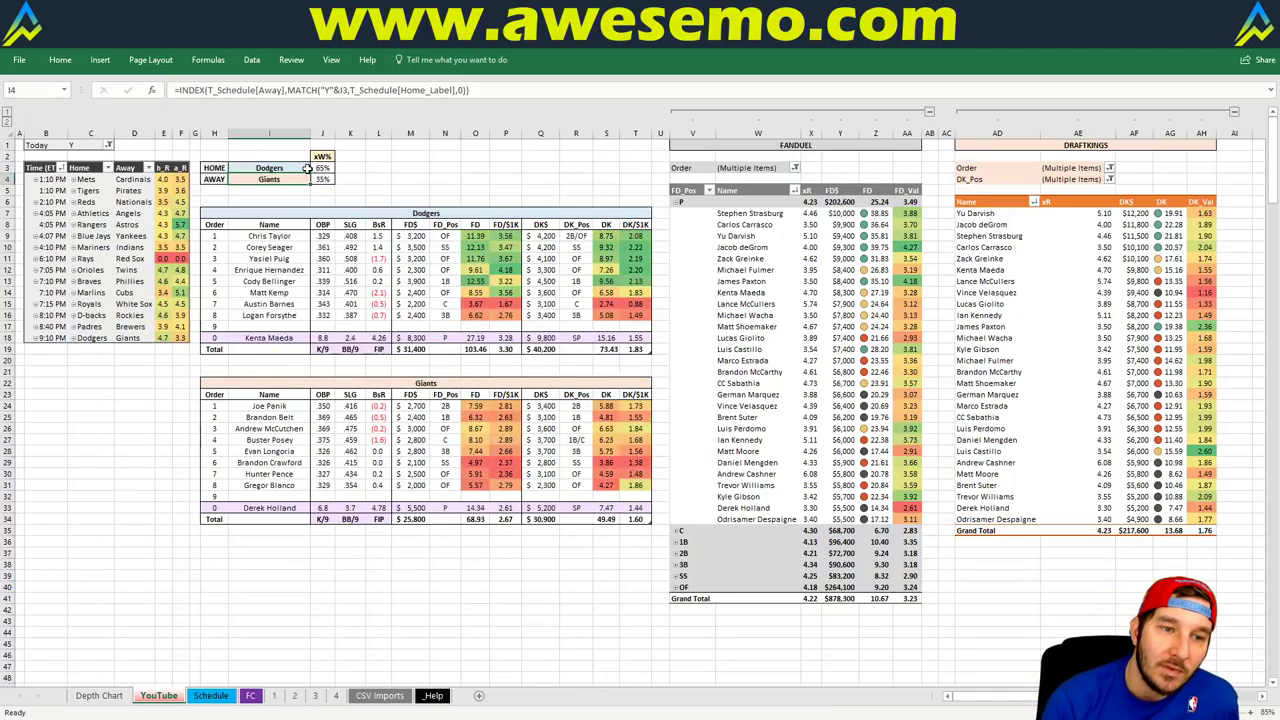